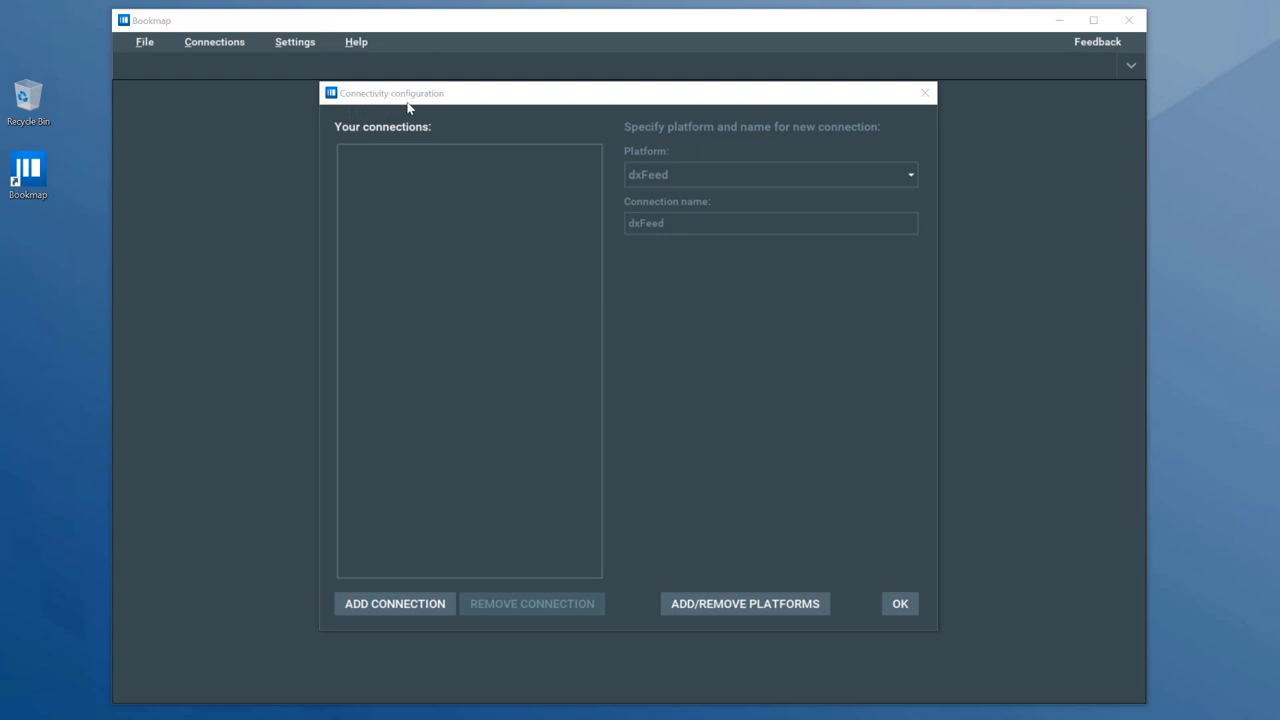
Step: Add a new connection in the connectivity configuration using the Rithmic platform, with Rithmic as its name
{"action": "left_click", "coordinate": [930, 97]}
{"action": "left_click", "coordinate": [212, 43]}
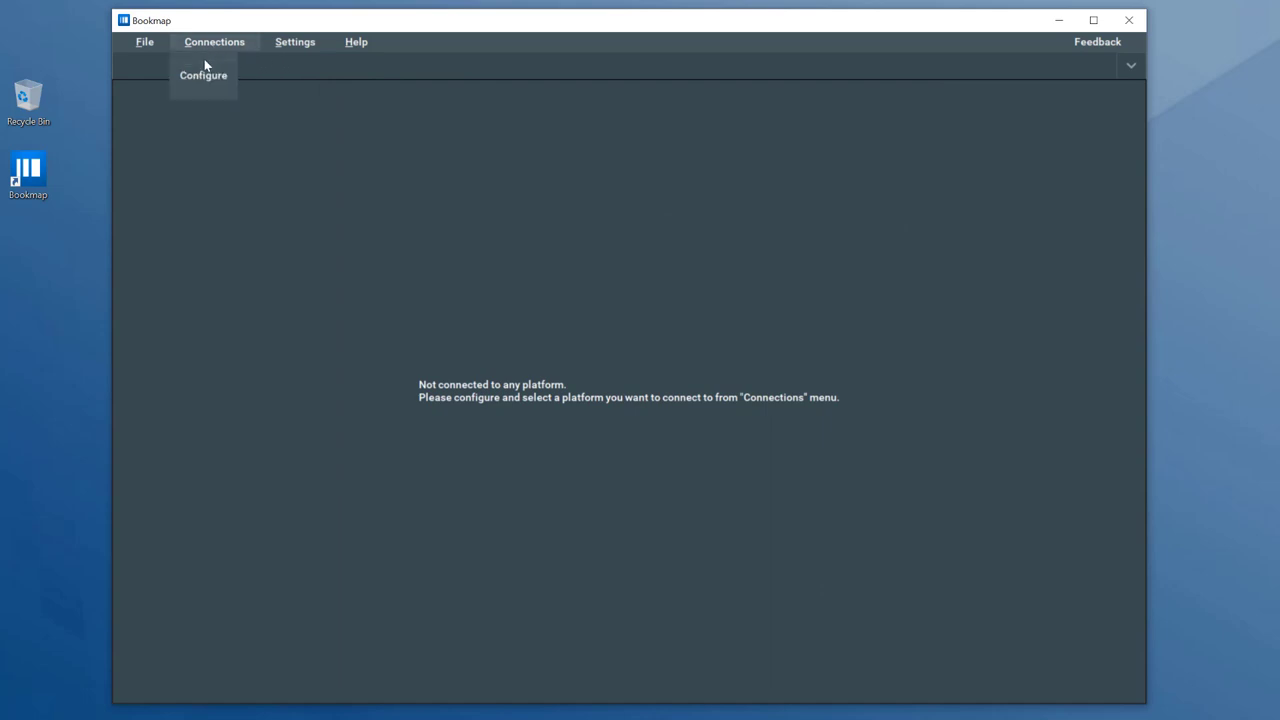
{"action": "left_click", "coordinate": [203, 76]}
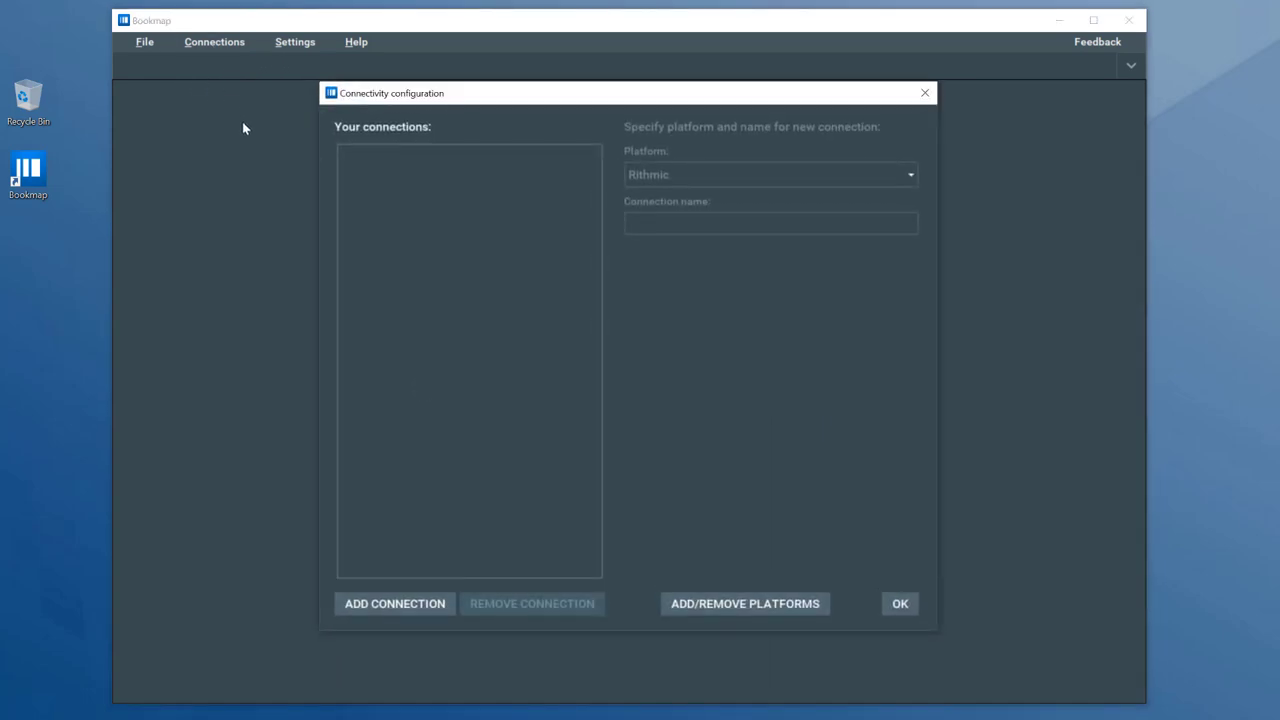
{"action": "left_click", "coordinate": [358, 604]}
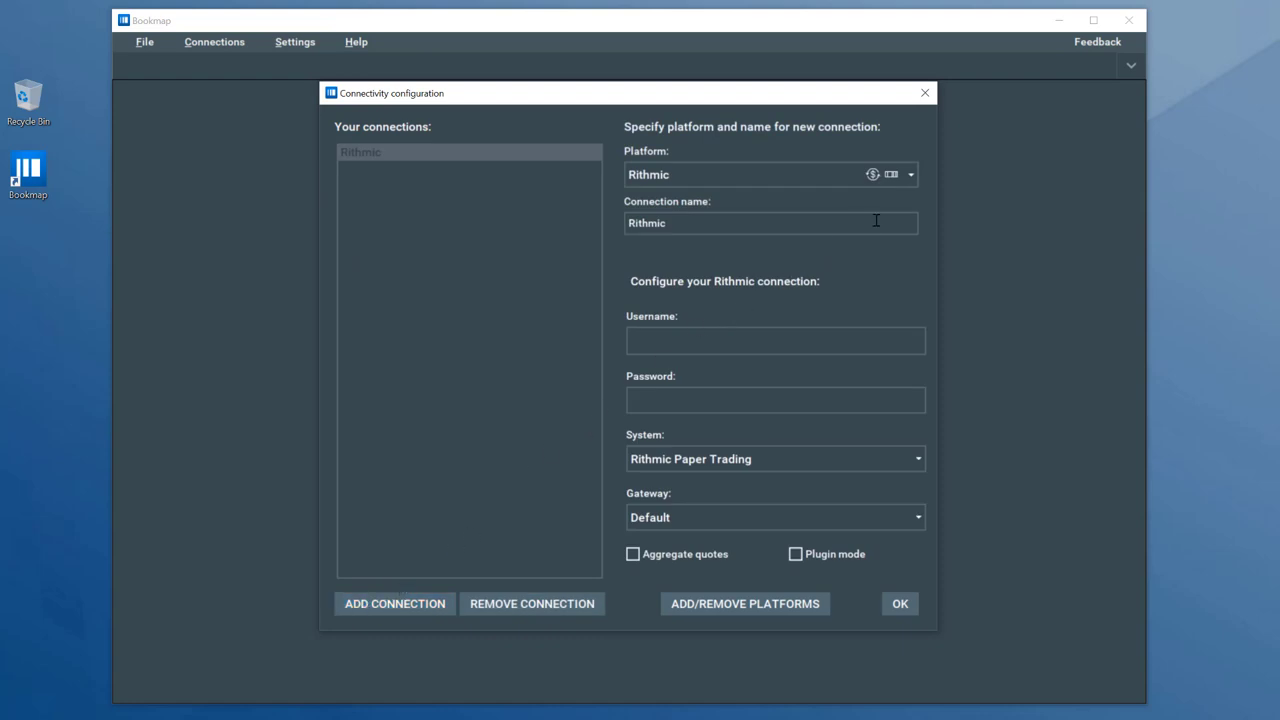
{"action": "left_click", "coordinate": [911, 175]}
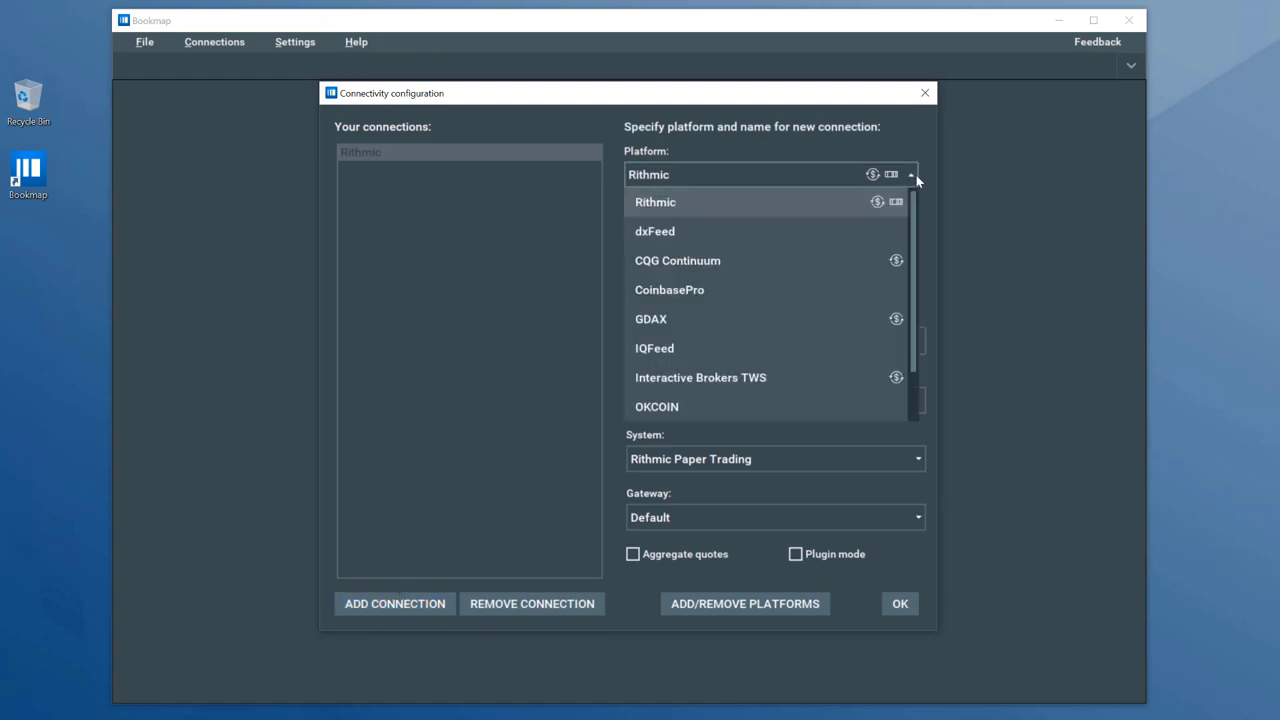
{"action": "left_click", "coordinate": [793, 201]}
{"action": "left_click", "coordinate": [773, 226]}
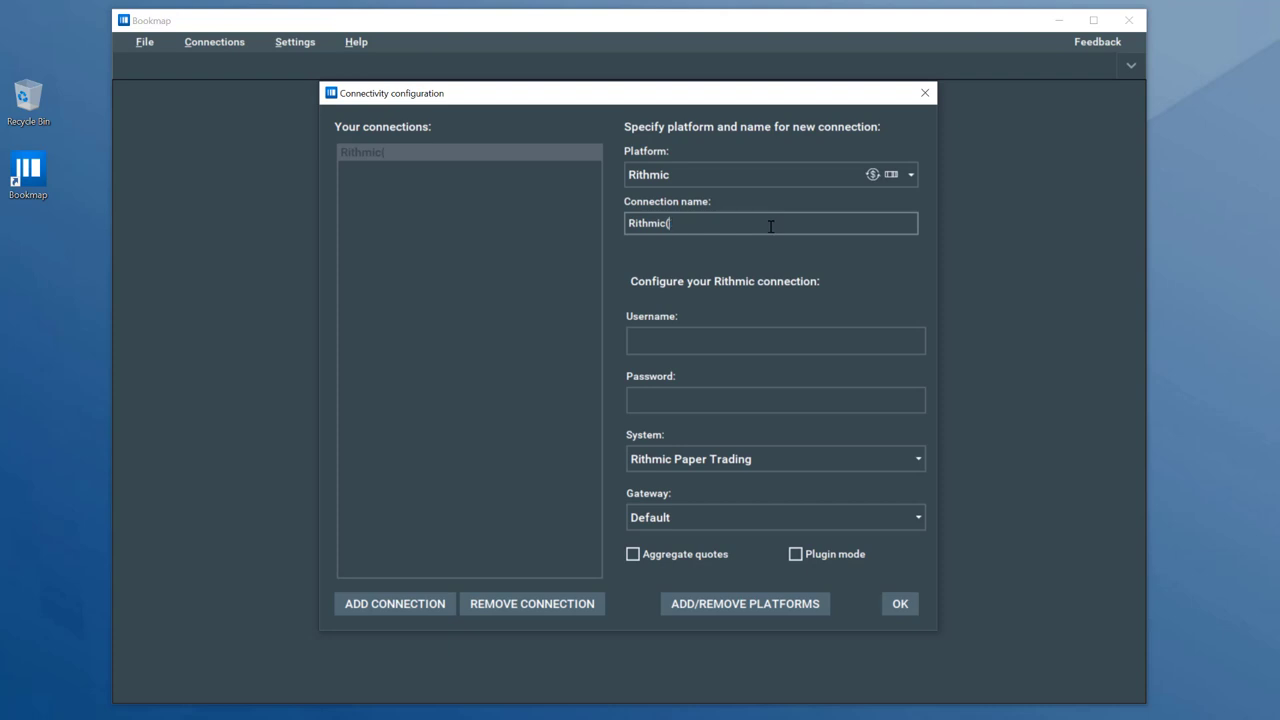
Step: Enter the account username and password for the Rithmic connection
{"action": "left_click", "coordinate": [705, 338]}
{"action": "type", "text": "username"}
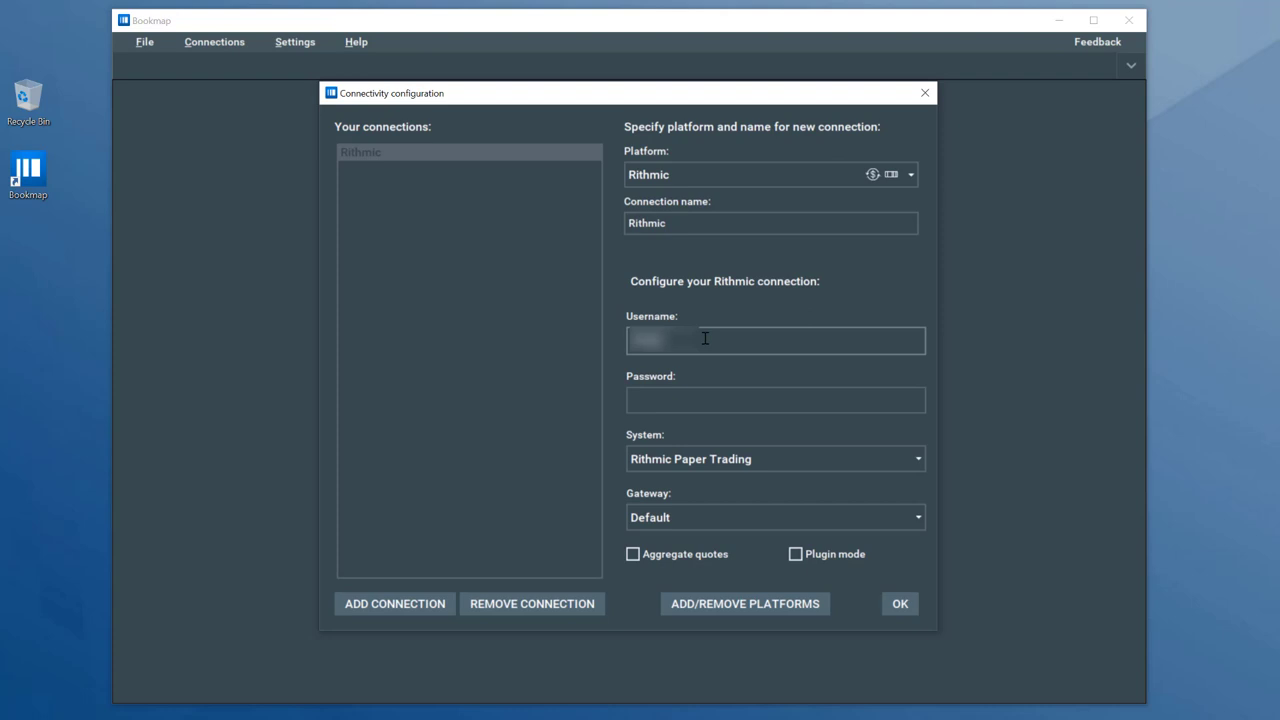
{"action": "key", "text": "Tab"}
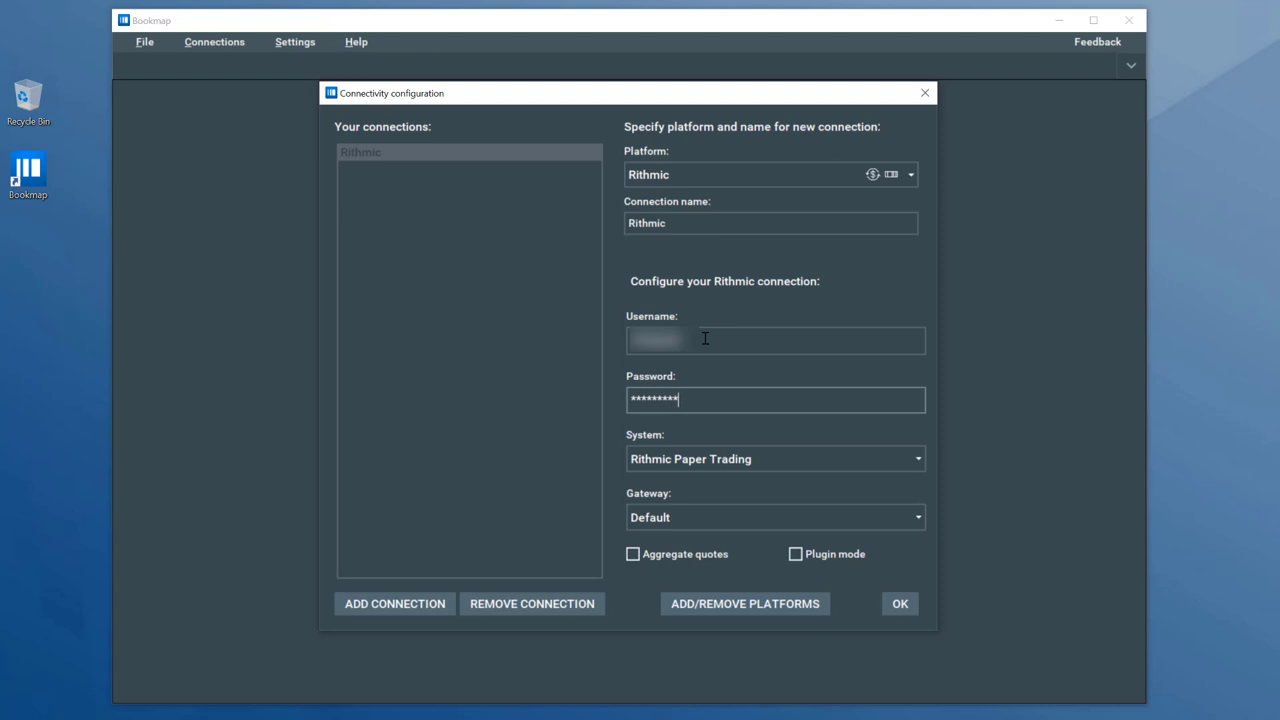
Step: Set the Rithmic connection's system to Rithmic 01 and its gateway to Chicago Area
{"action": "left_click", "coordinate": [878, 462]}
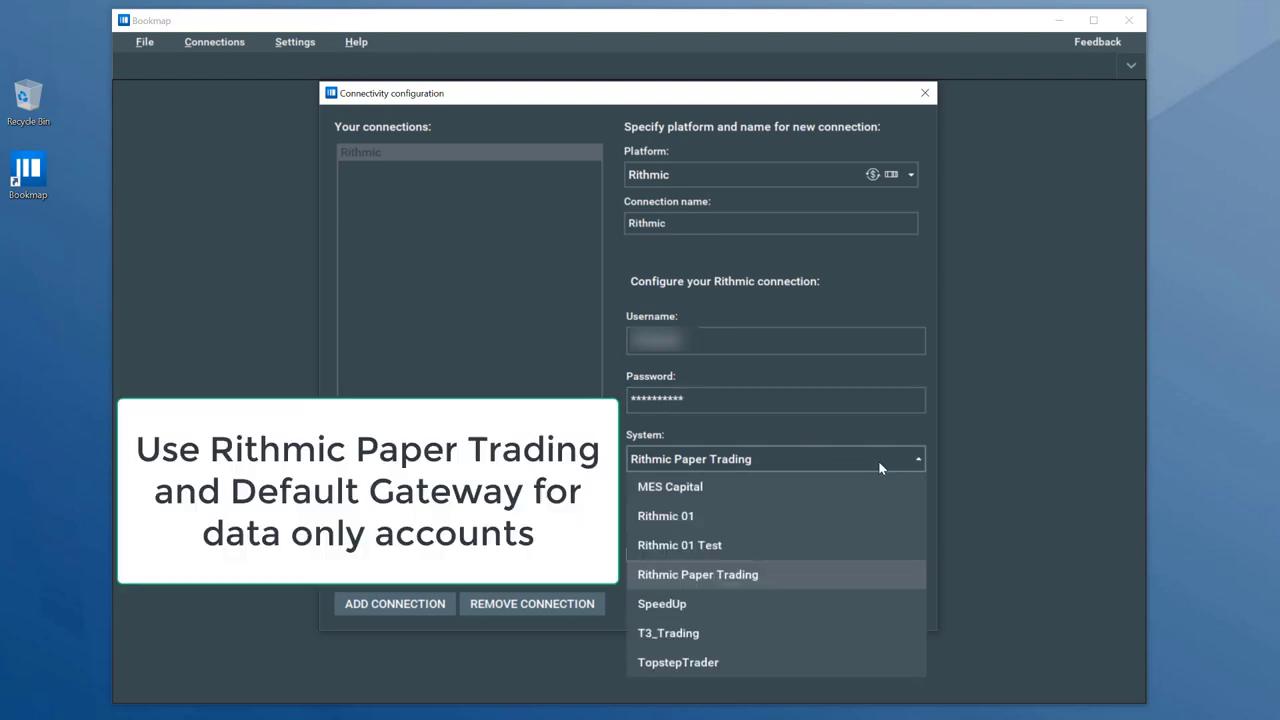
{"action": "left_click", "coordinate": [846, 513]}
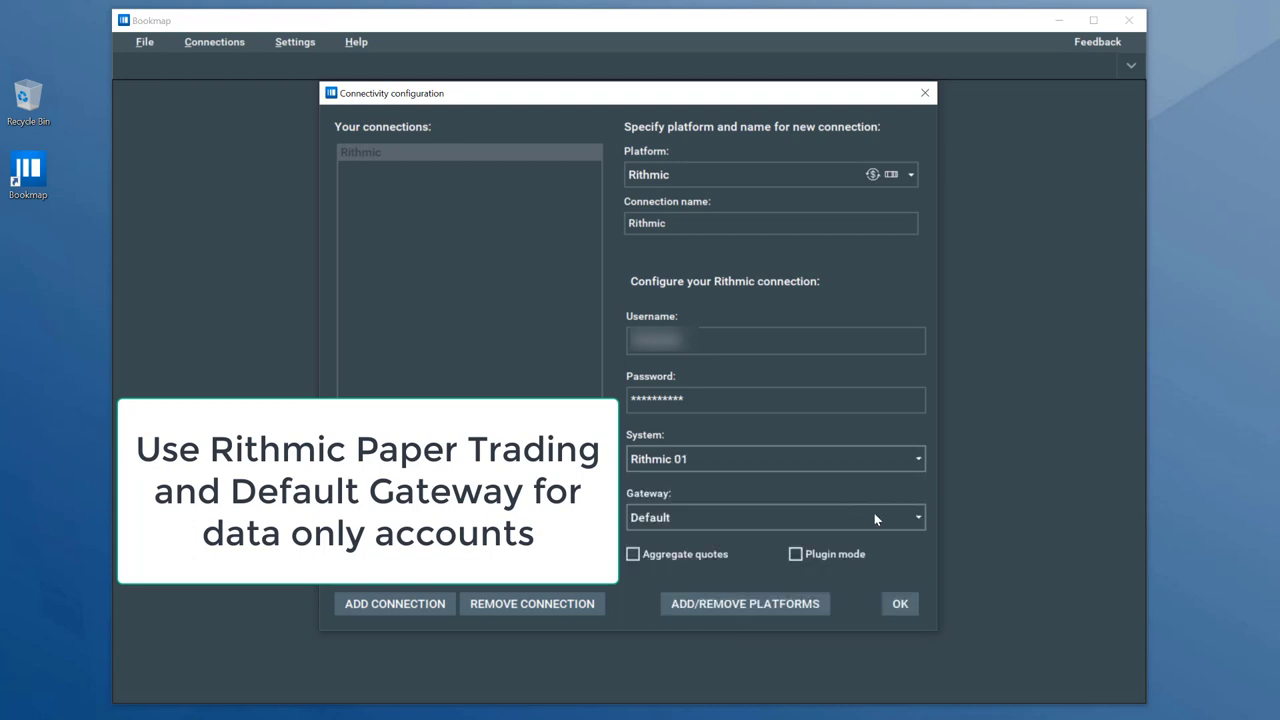
{"action": "left_click", "coordinate": [908, 520]}
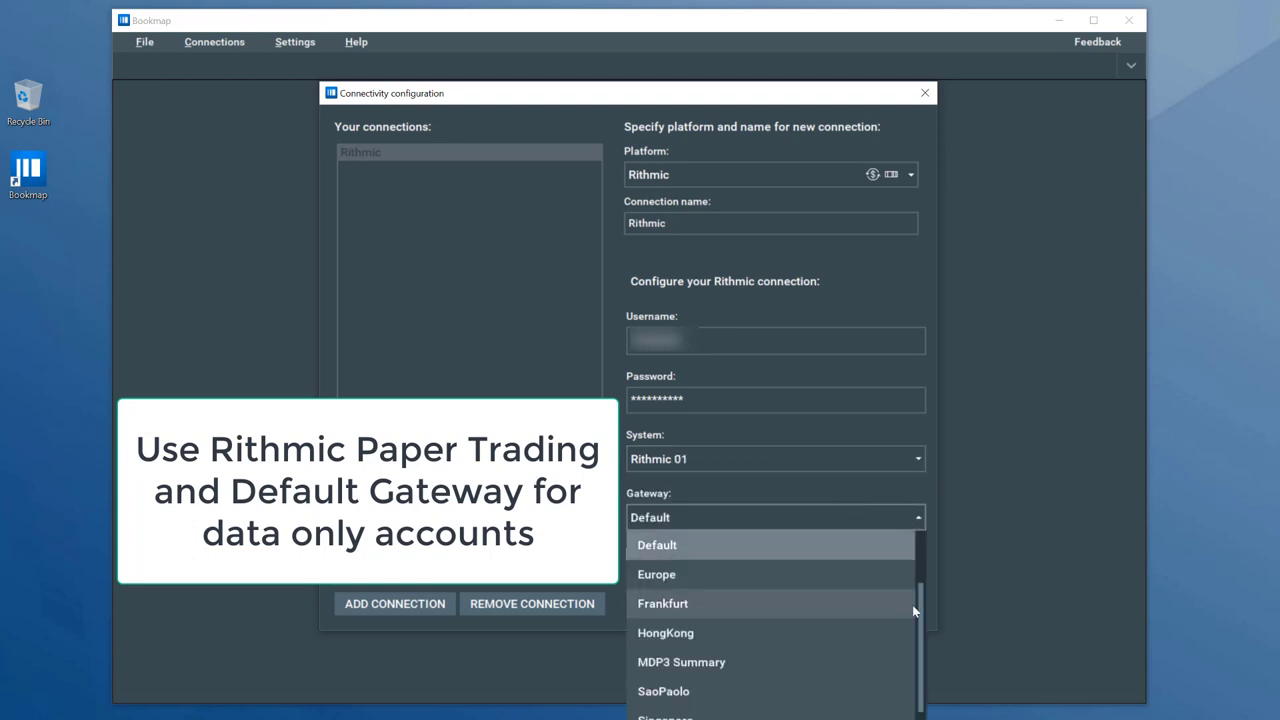
{"action": "left_click_drag", "start_coordinate": [917, 605], "coordinate": [916, 557]}
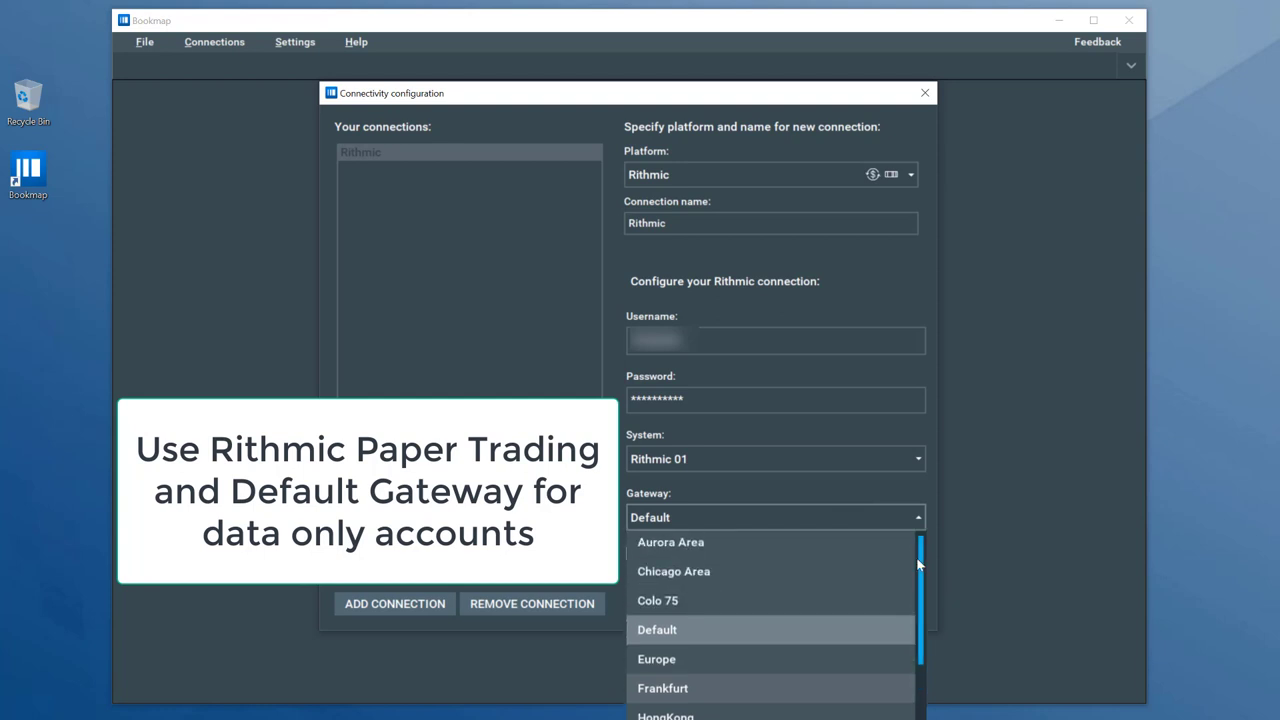
{"action": "left_click", "coordinate": [814, 569]}
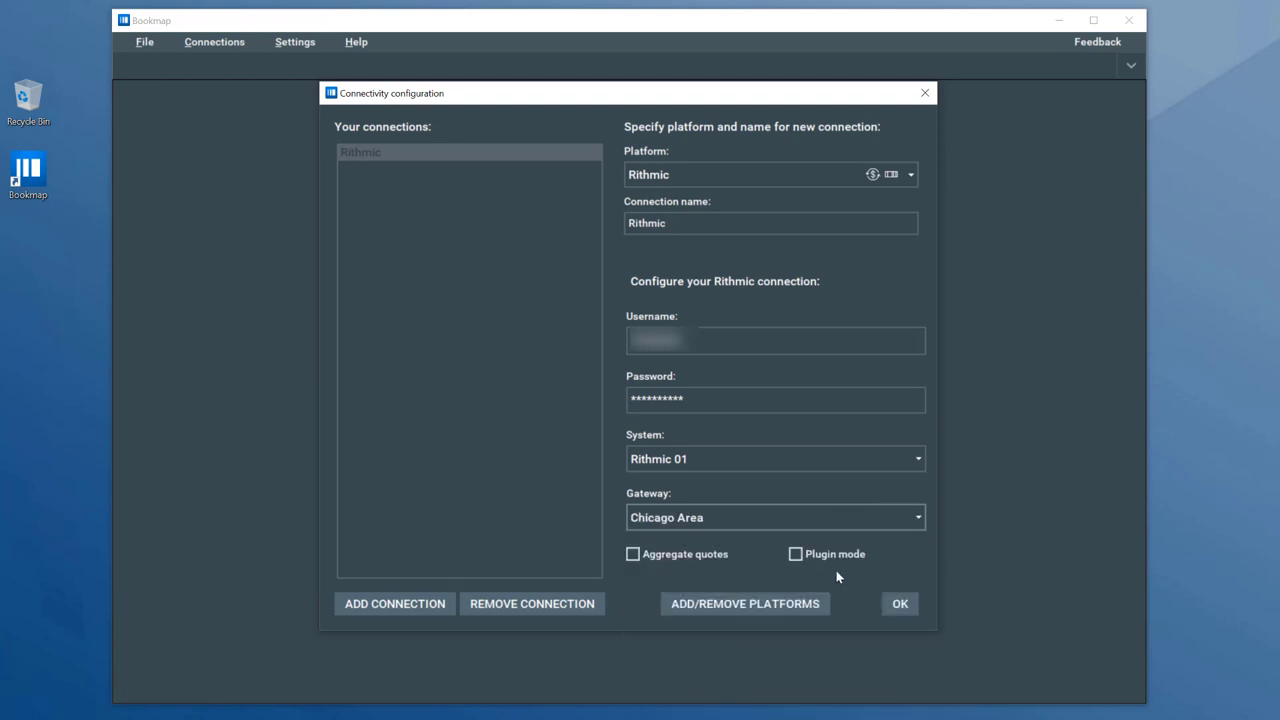
Step: Save the connection configuration and connect to Rithmic
{"action": "left_click", "coordinate": [899, 603]}
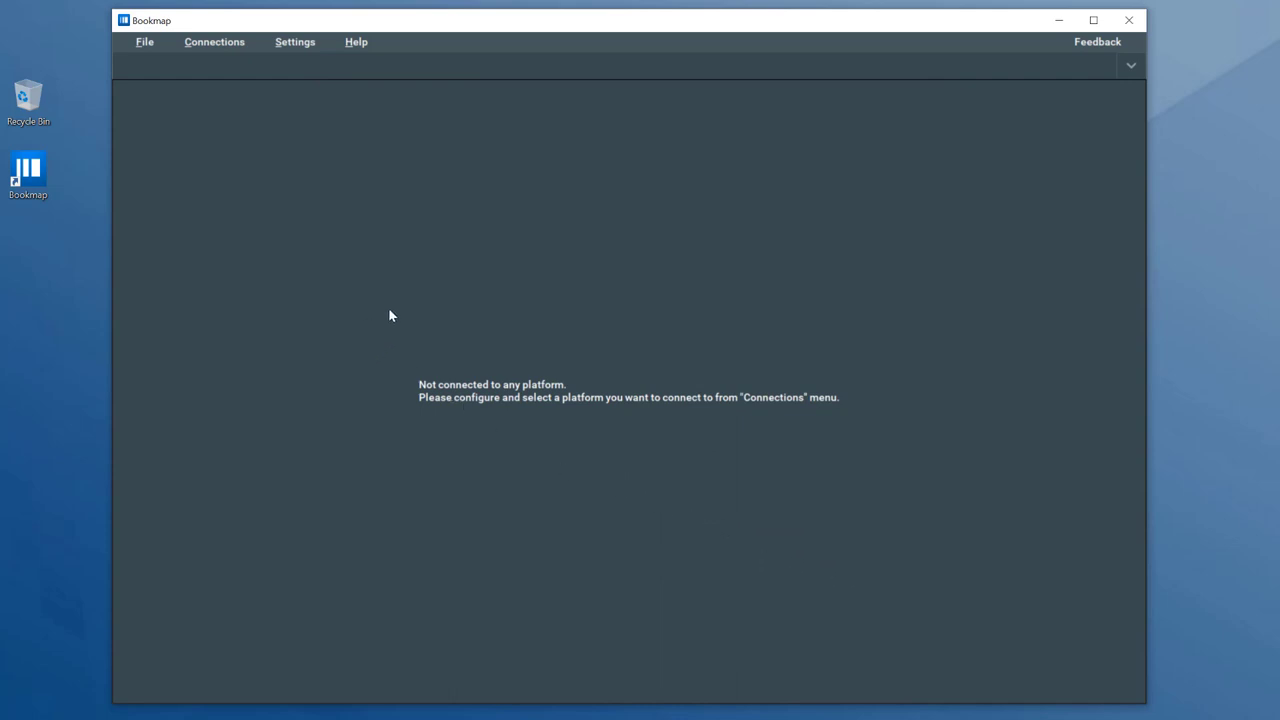
{"action": "left_click", "coordinate": [222, 45]}
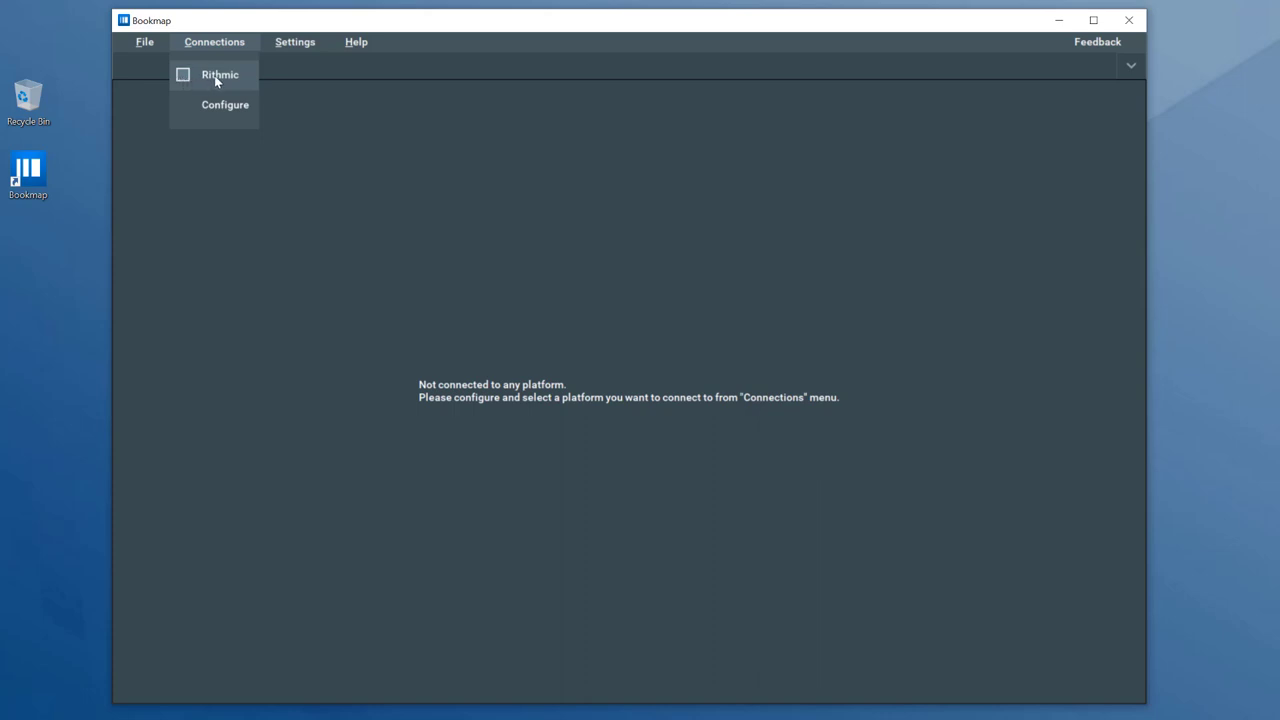
{"action": "left_click", "coordinate": [184, 78]}
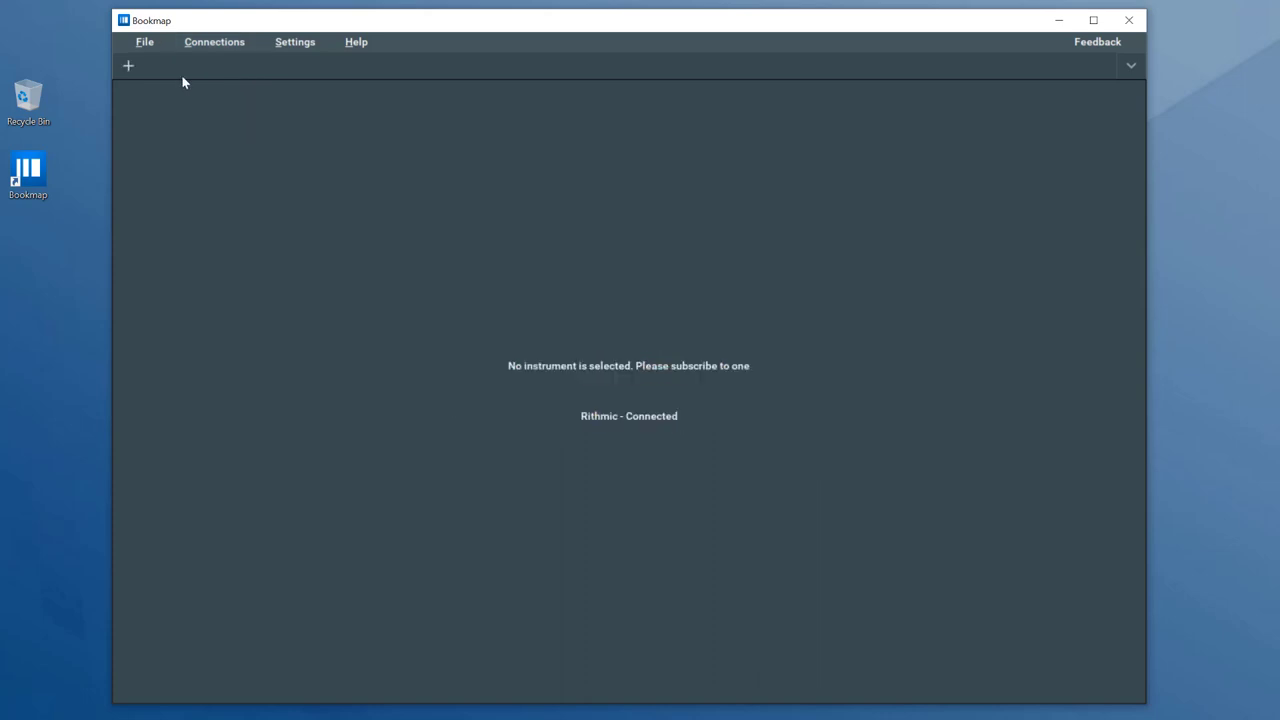
Step: Subscribe to the ESM1 symbol on the CME exchange through Rithmic, adding 6h local/6h cloud historical data
{"action": "left_click", "coordinate": [128, 67]}
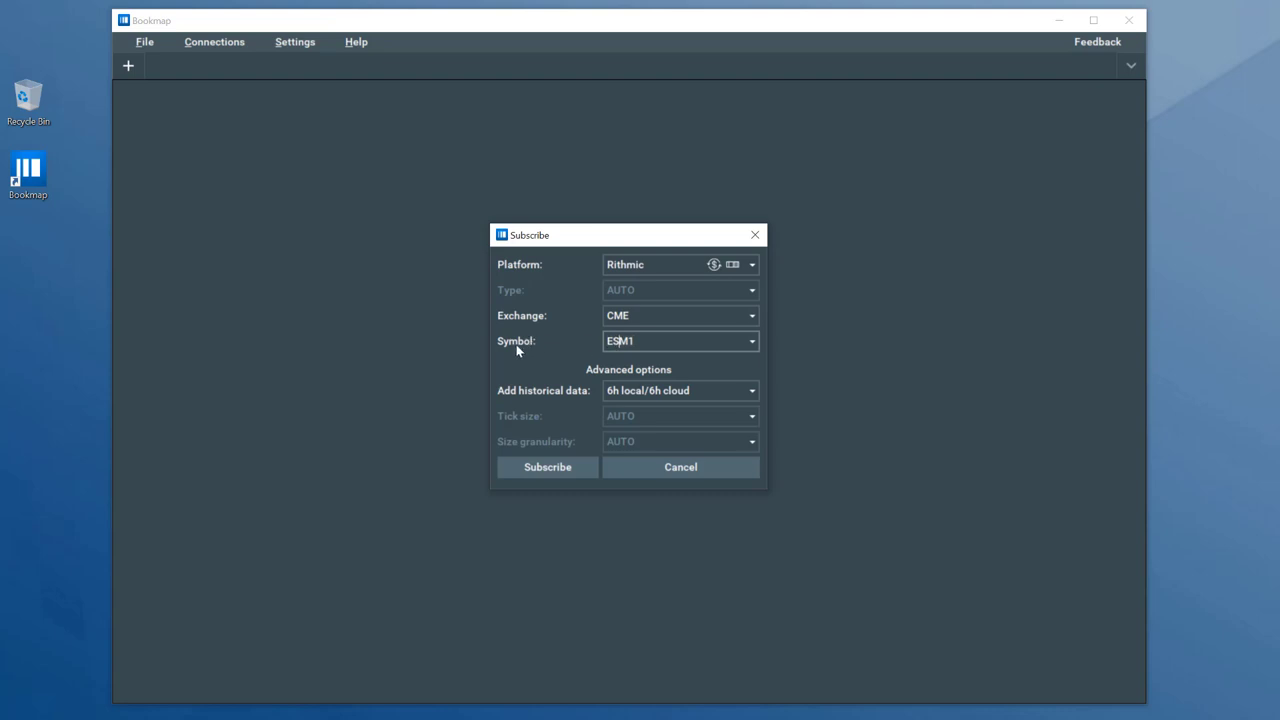
{"action": "key", "text": "BackSpace"}
{"action": "key", "text": "BackSpace"}
{"action": "type", "text": "ES"}
{"action": "left_click", "coordinate": [752, 341]}
{"action": "left_click", "coordinate": [646, 391]}
{"action": "left_click", "coordinate": [558, 467]}
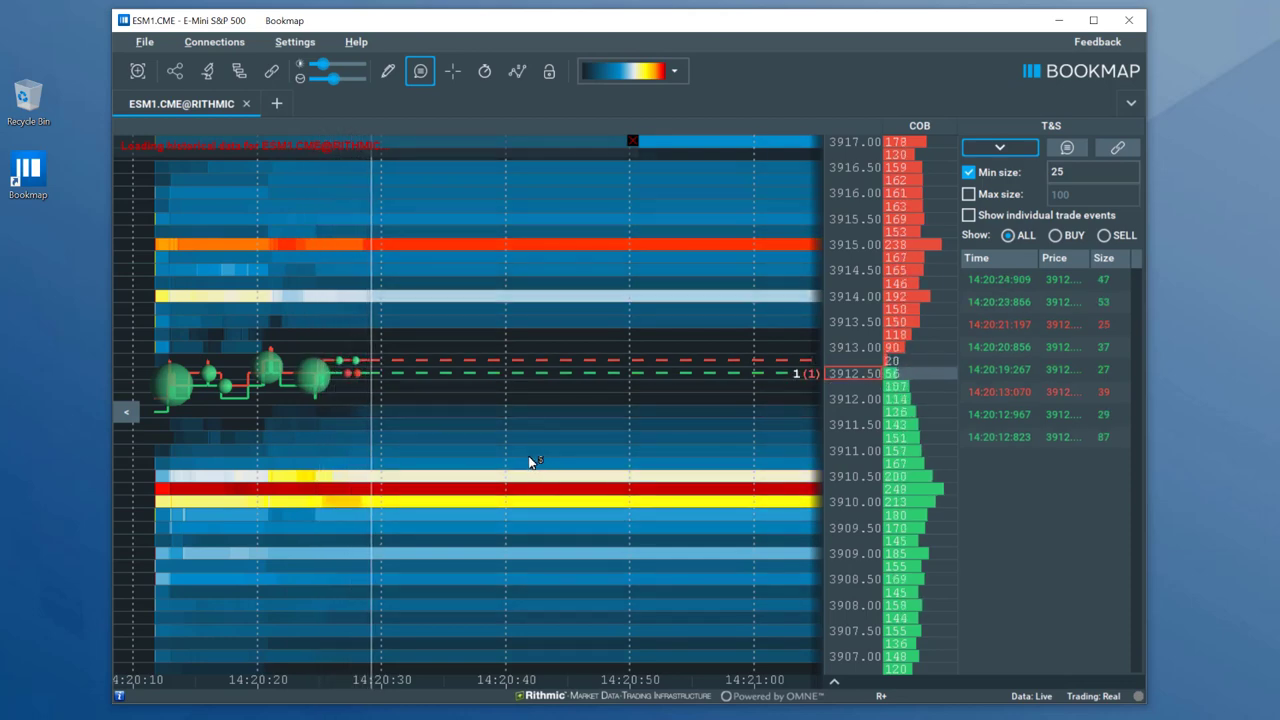
Step: Add and save a second connection that uses the dxFeed platform
{"action": "left_click", "coordinate": [220, 44]}
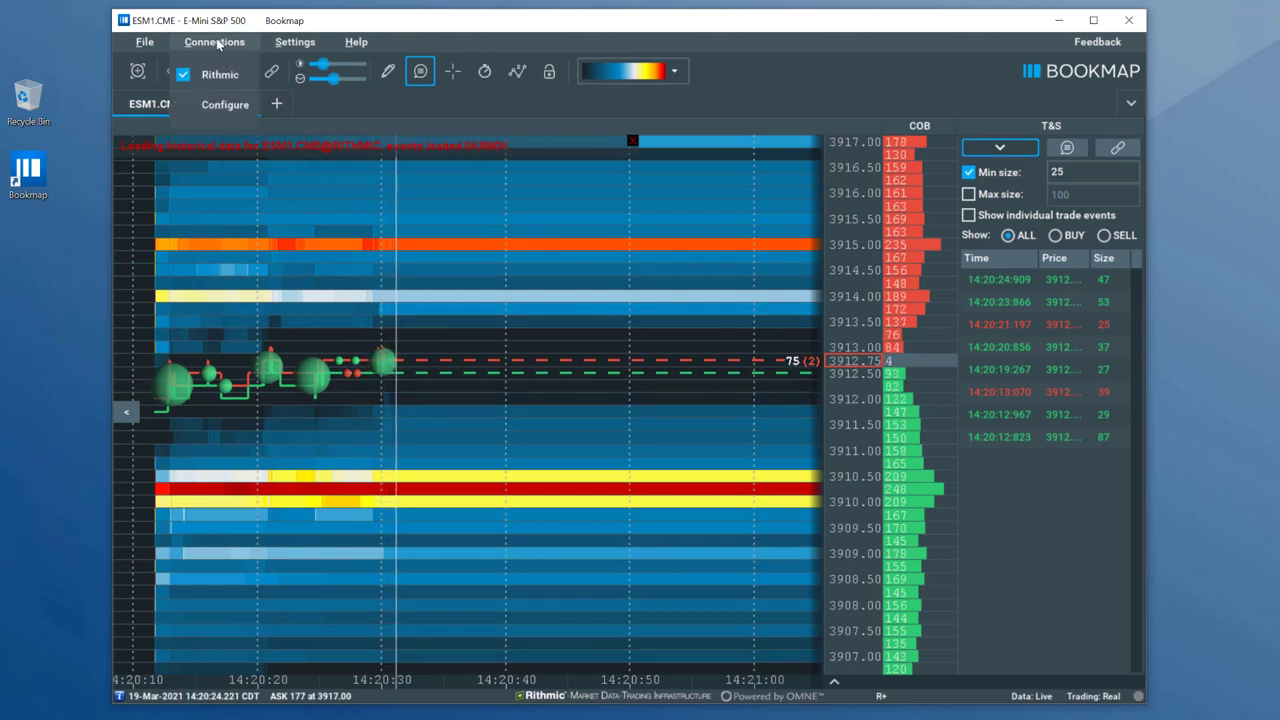
{"action": "left_click", "coordinate": [212, 100]}
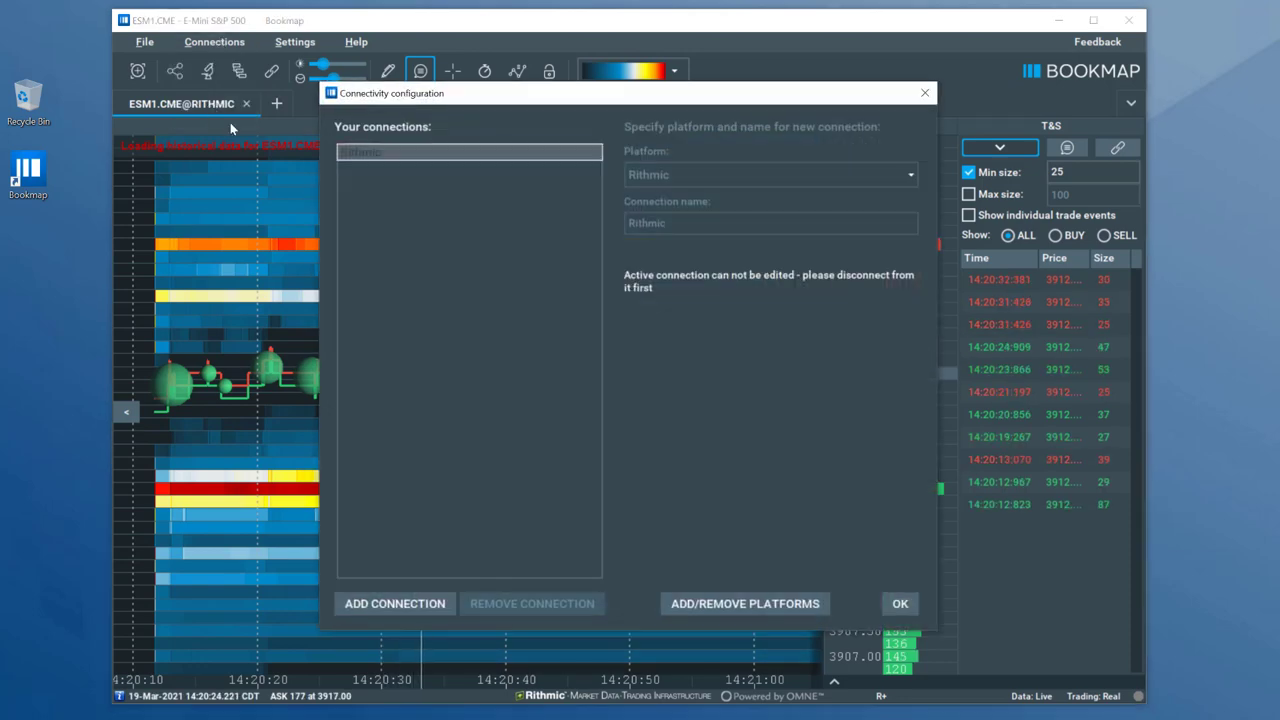
{"action": "left_click", "coordinate": [393, 603]}
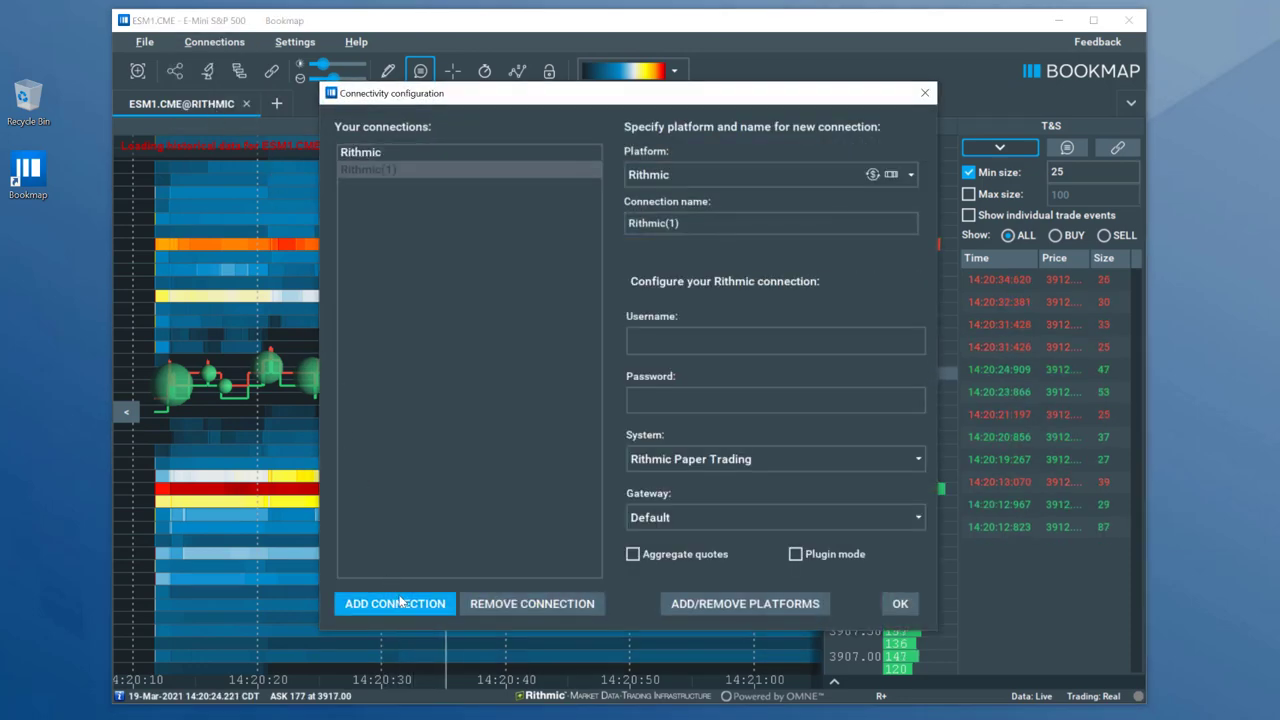
{"action": "left_click", "coordinate": [902, 180]}
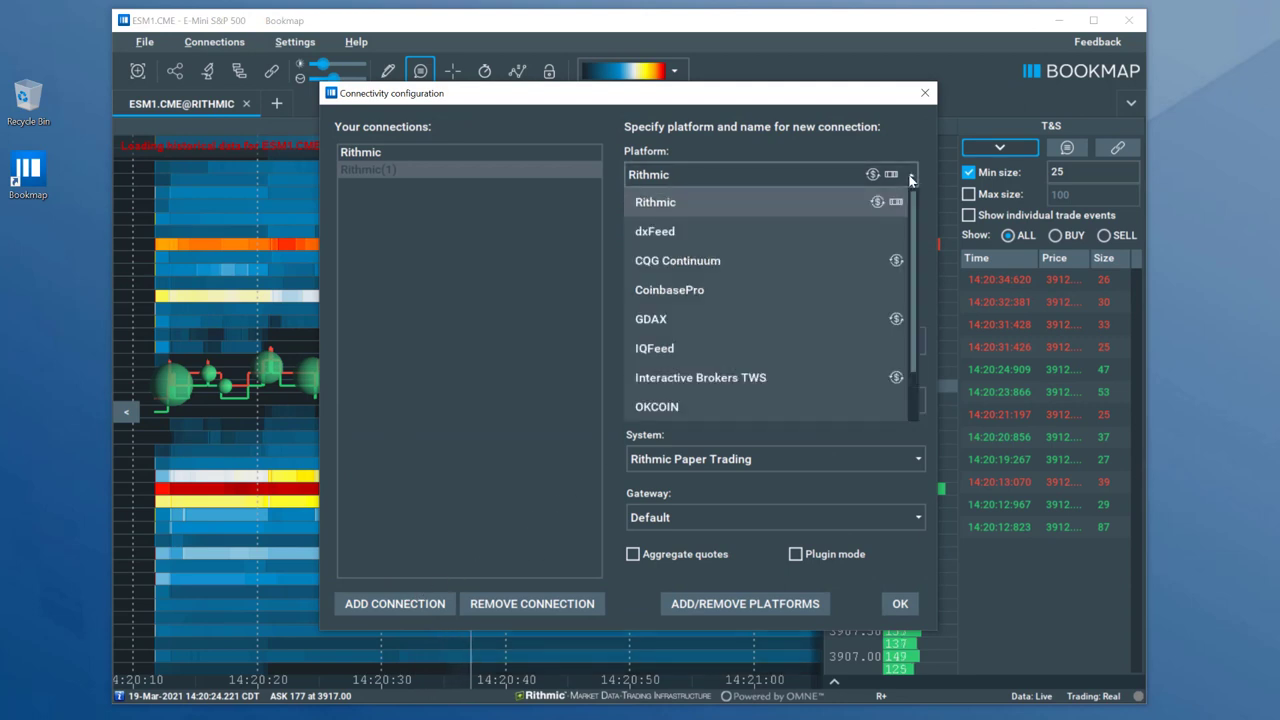
{"action": "left_click", "coordinate": [702, 231]}
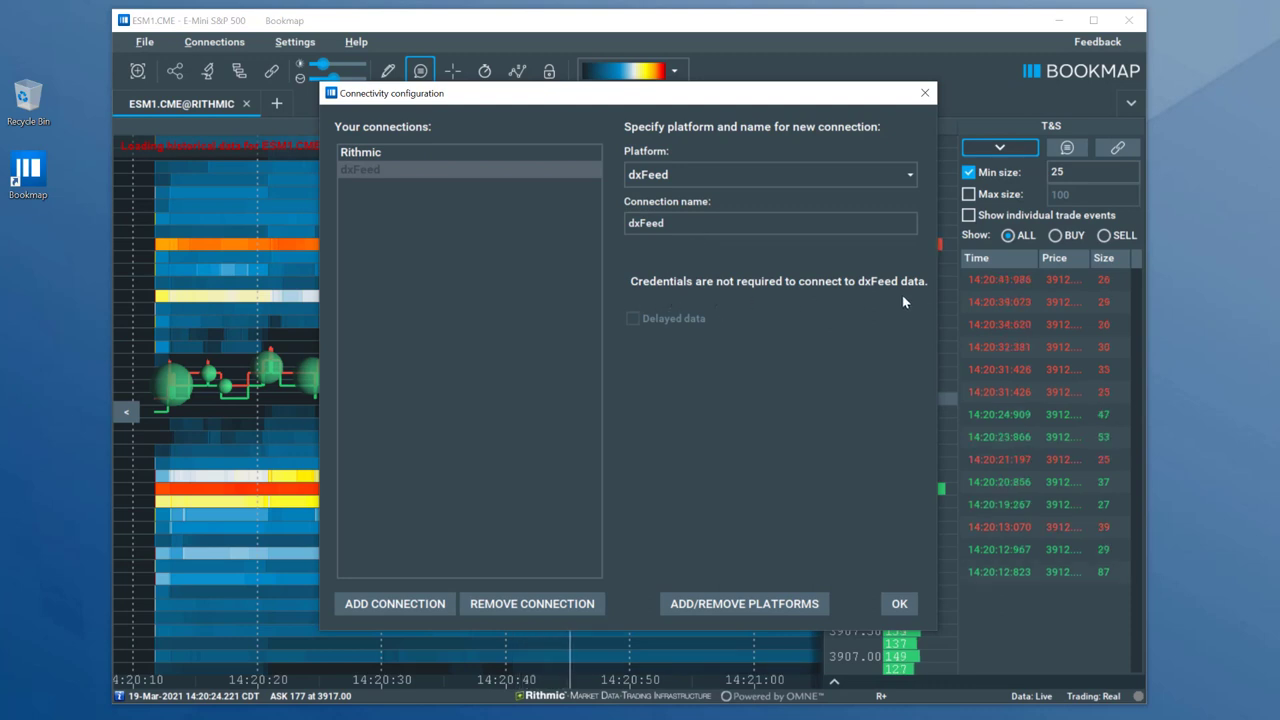
{"action": "left_click", "coordinate": [899, 603]}
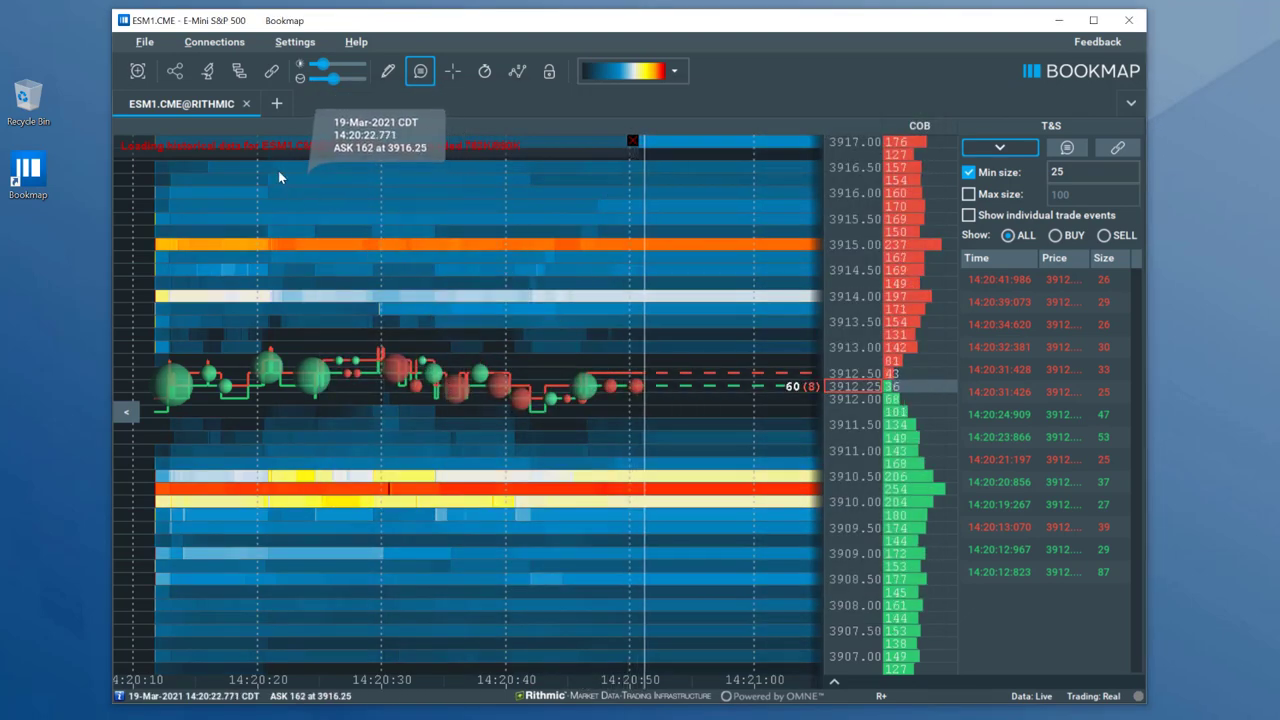
Step: Connect to dxFeed alongside Rithmic and check that both connections are enabled
{"action": "left_click", "coordinate": [217, 46]}
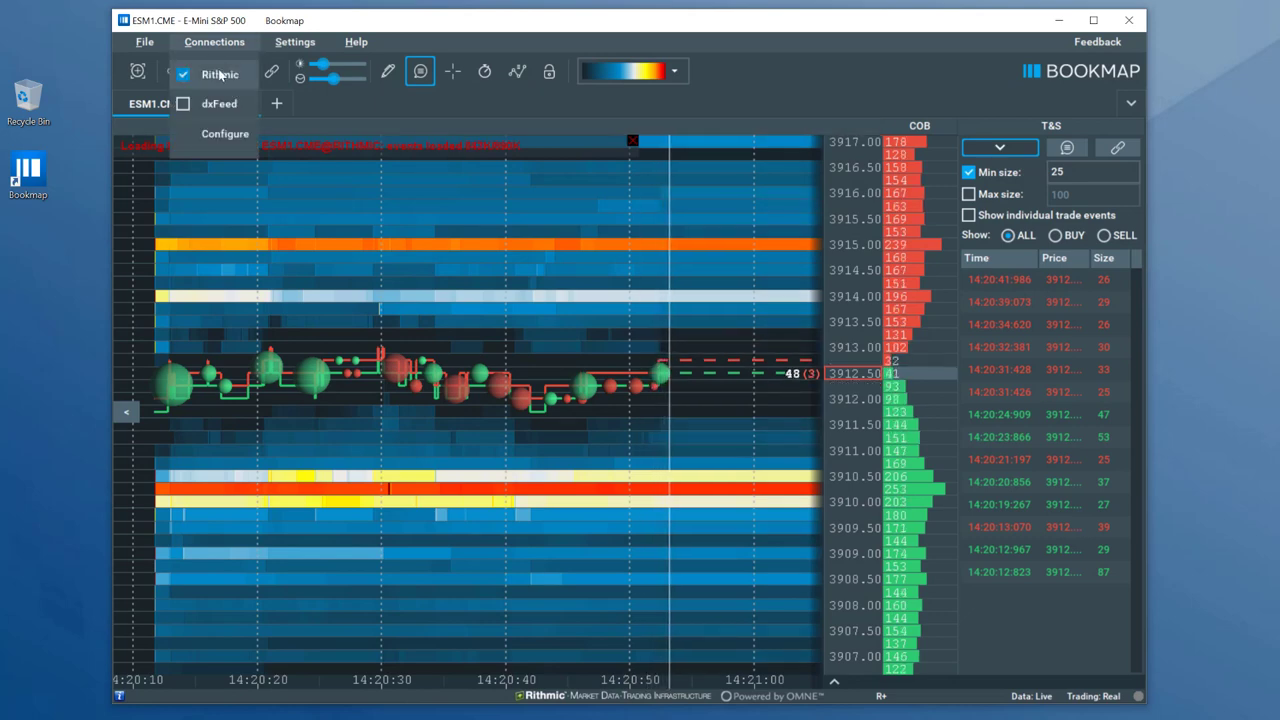
{"action": "left_click", "coordinate": [186, 106]}
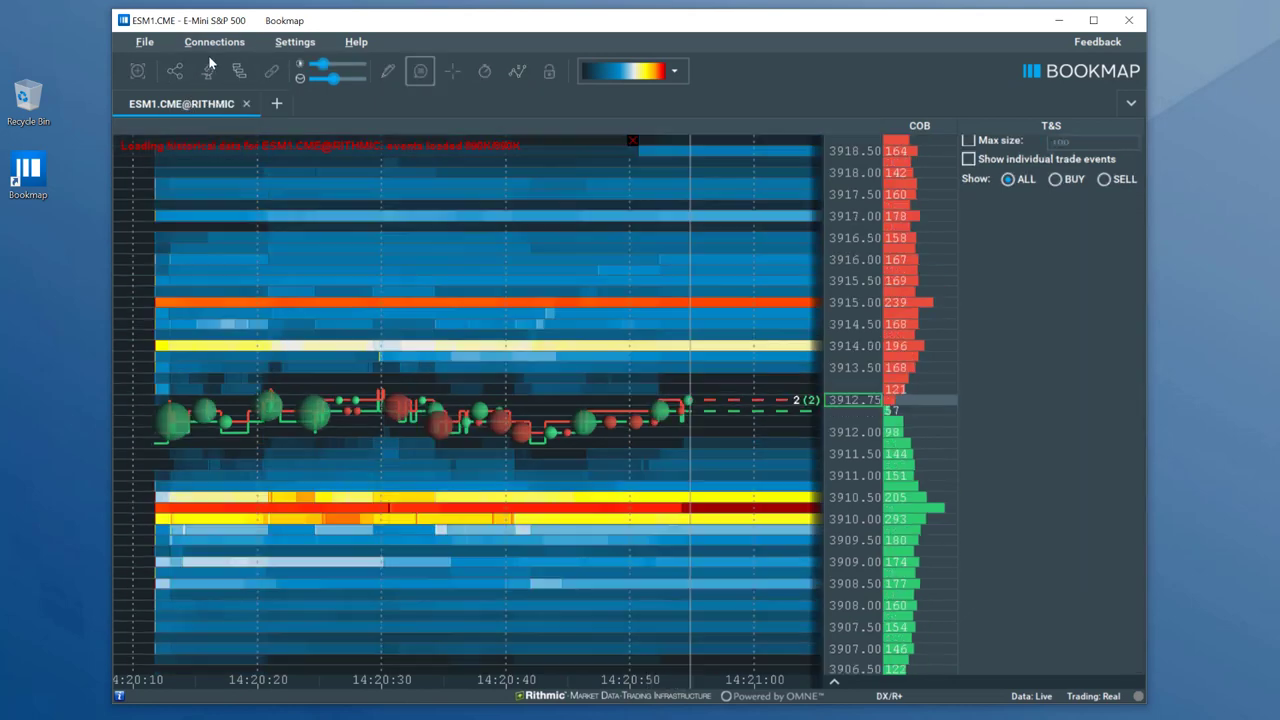
{"action": "left_click", "coordinate": [221, 43]}
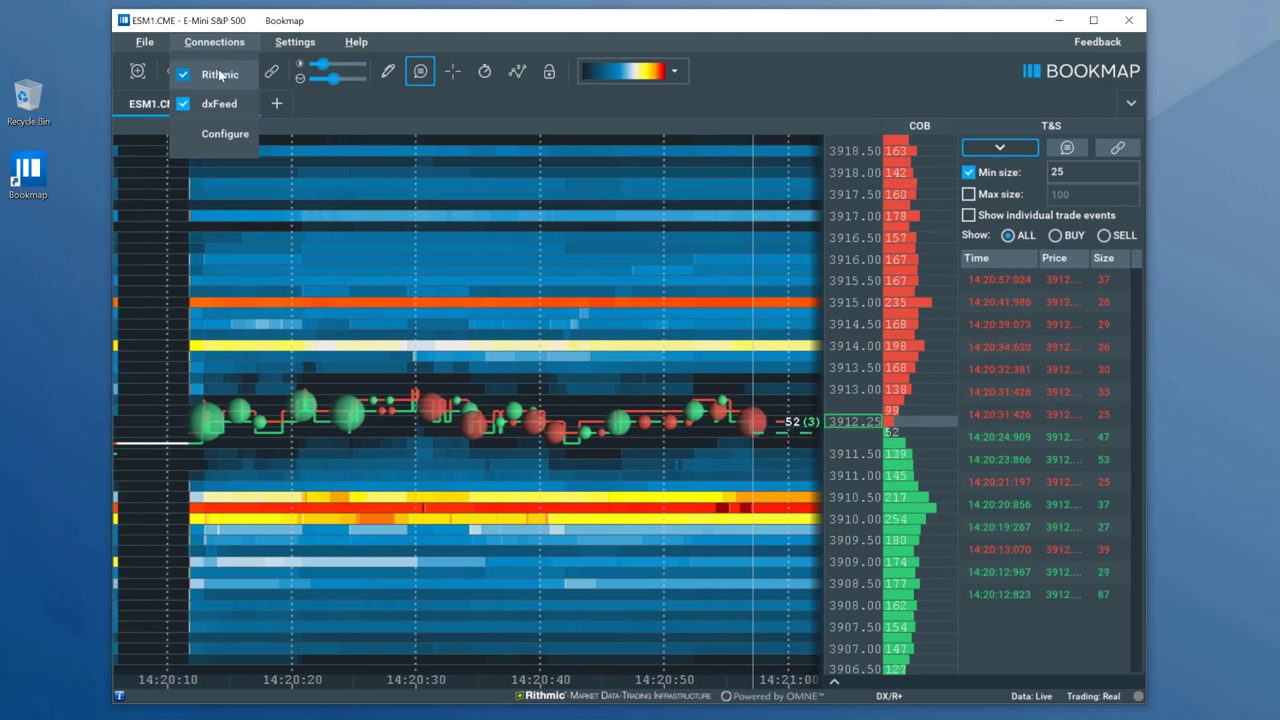
{"action": "left_click", "coordinate": [327, 102]}
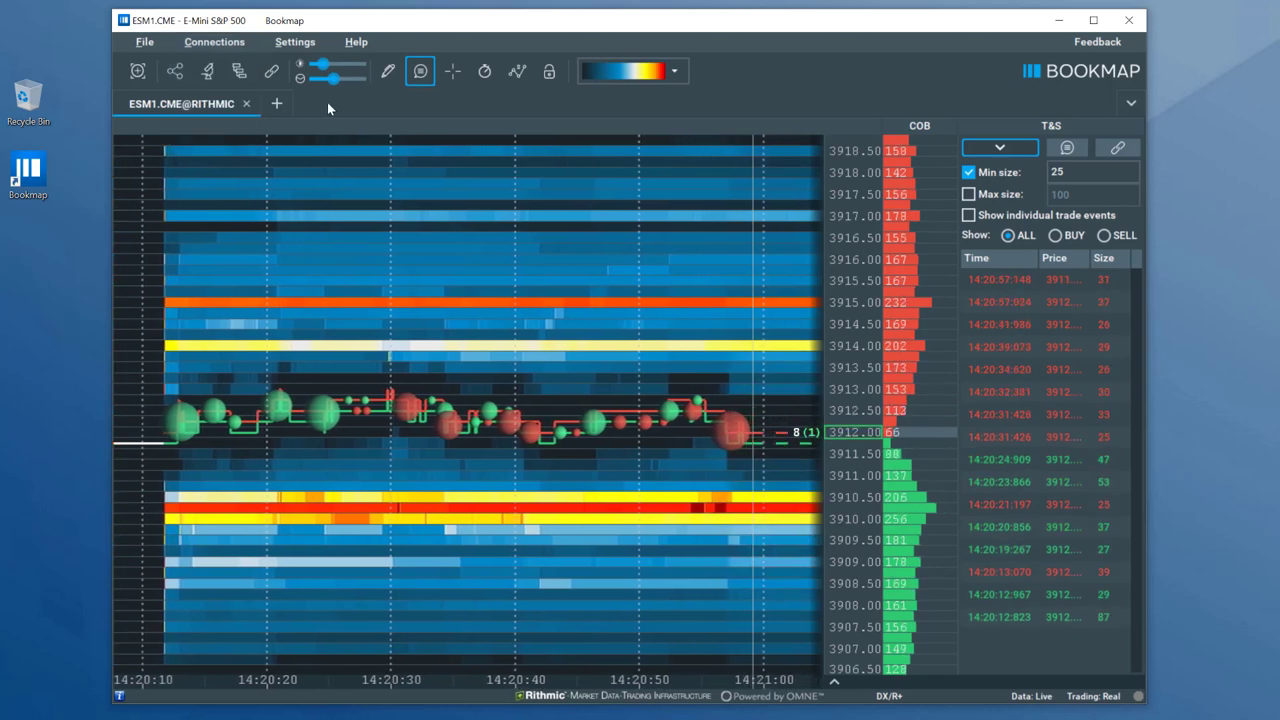
Step: Subscribe to the TSLA symbol through dxFeed, adding 1h local/1h cloud historical data
{"action": "left_click", "coordinate": [279, 104]}
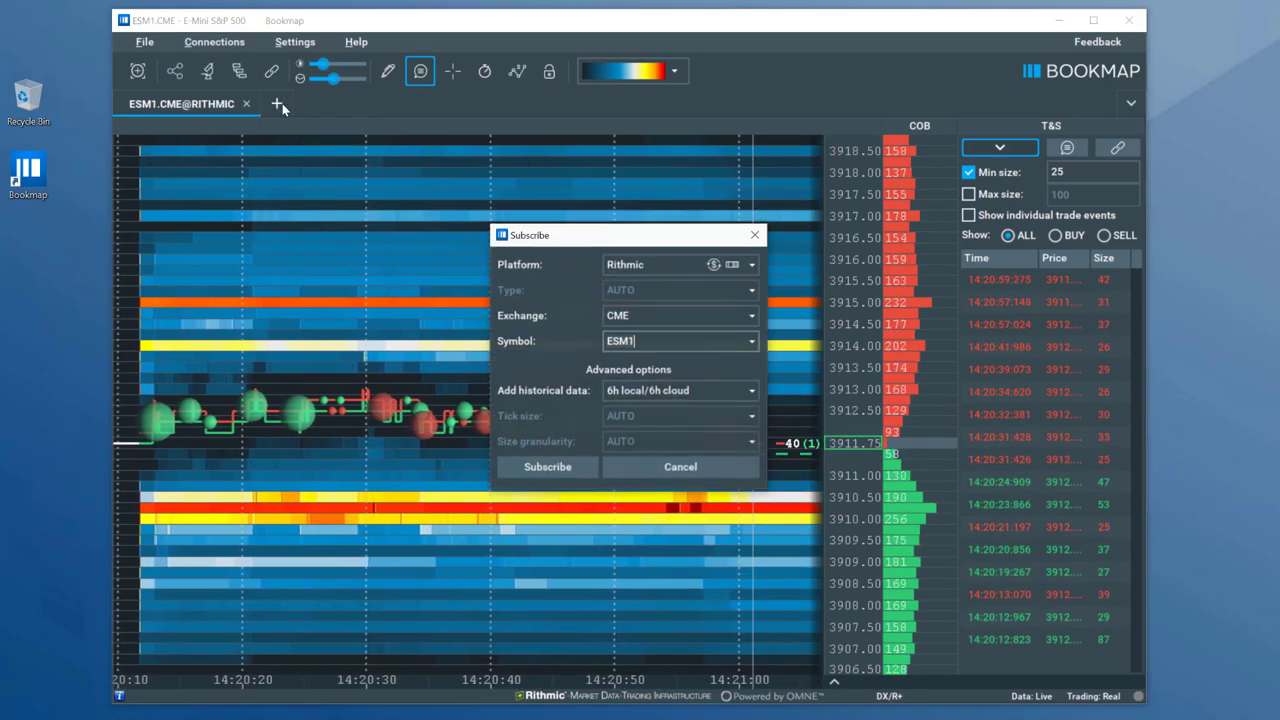
{"action": "left_click", "coordinate": [734, 266]}
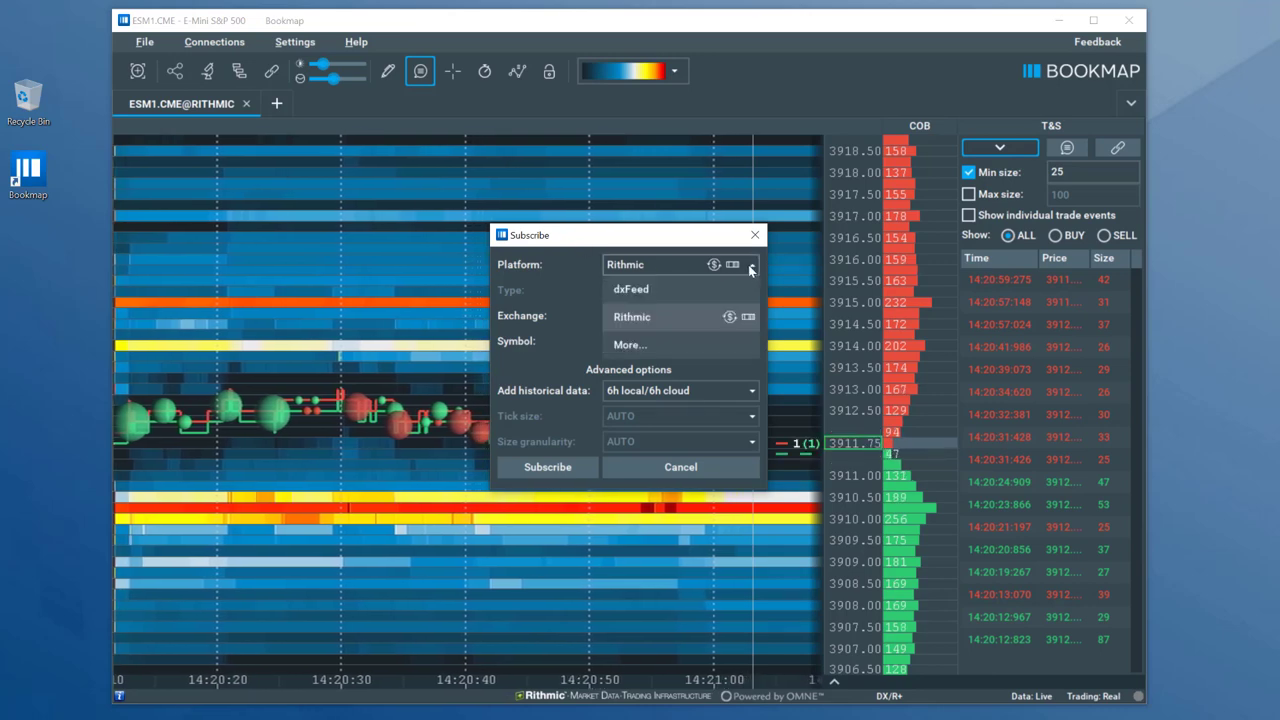
{"action": "left_click", "coordinate": [680, 282]}
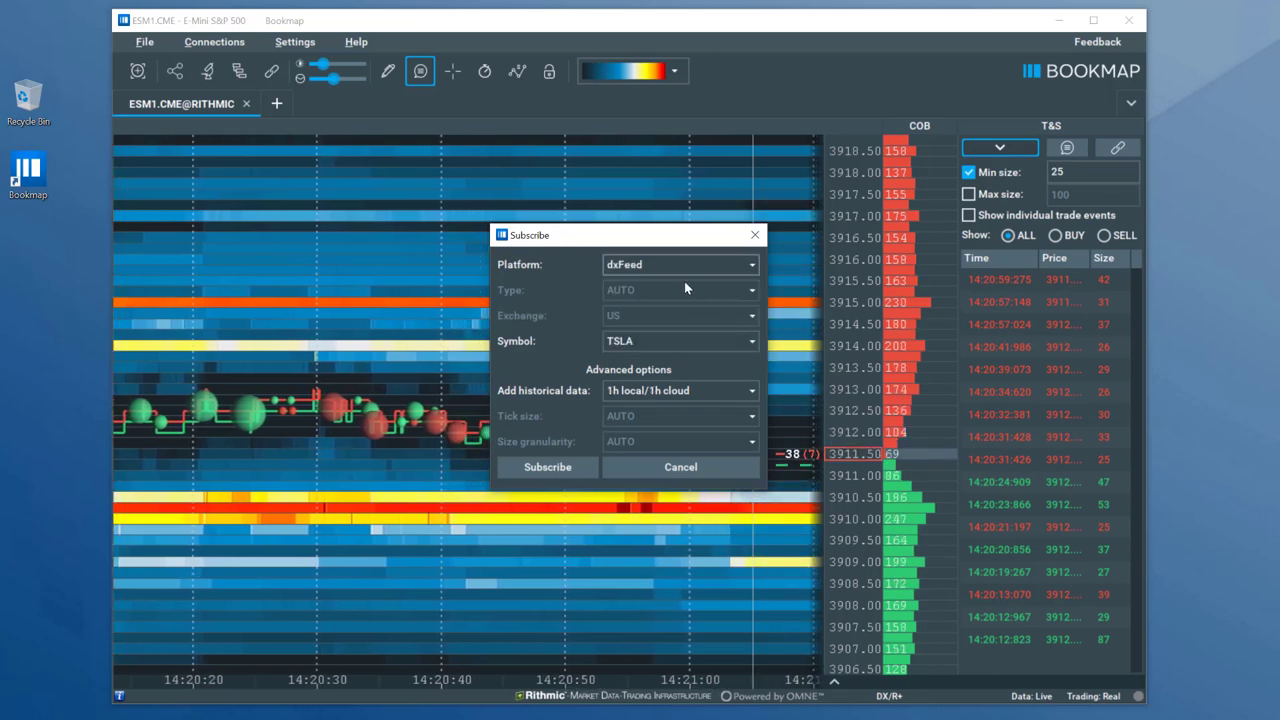
{"action": "left_click", "coordinate": [660, 330]}
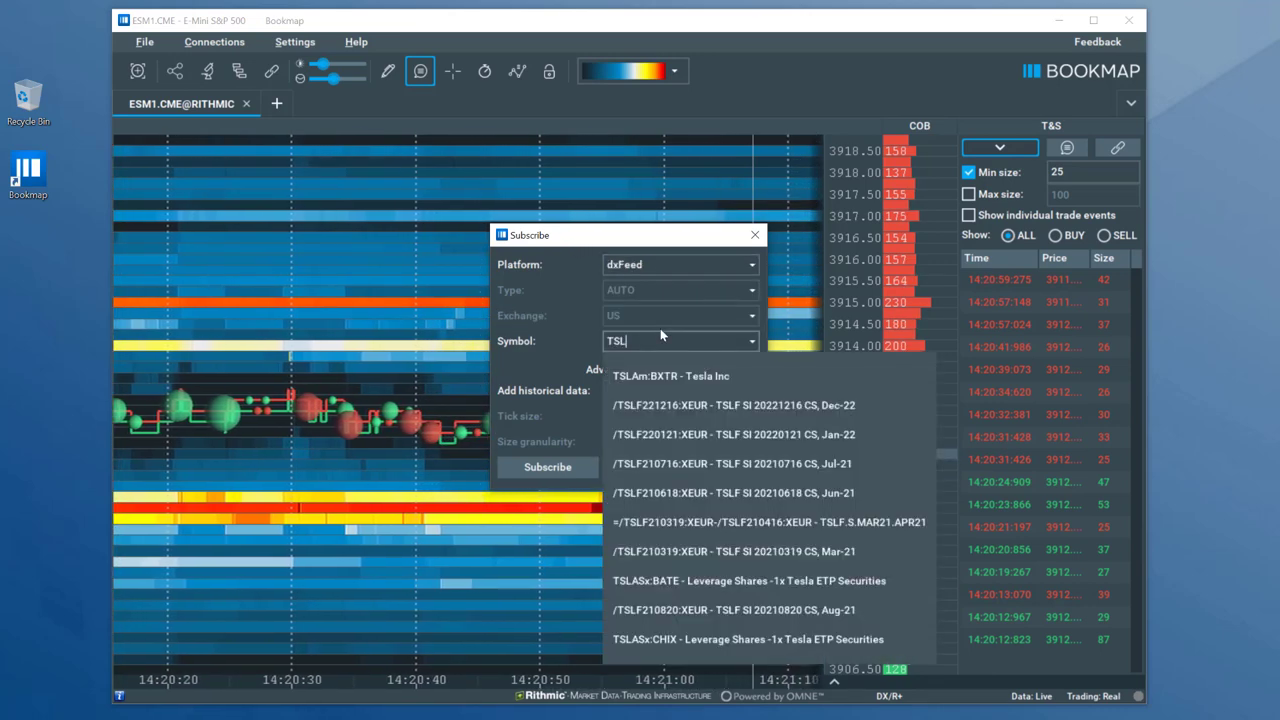
{"action": "left_click", "coordinate": [642, 377]}
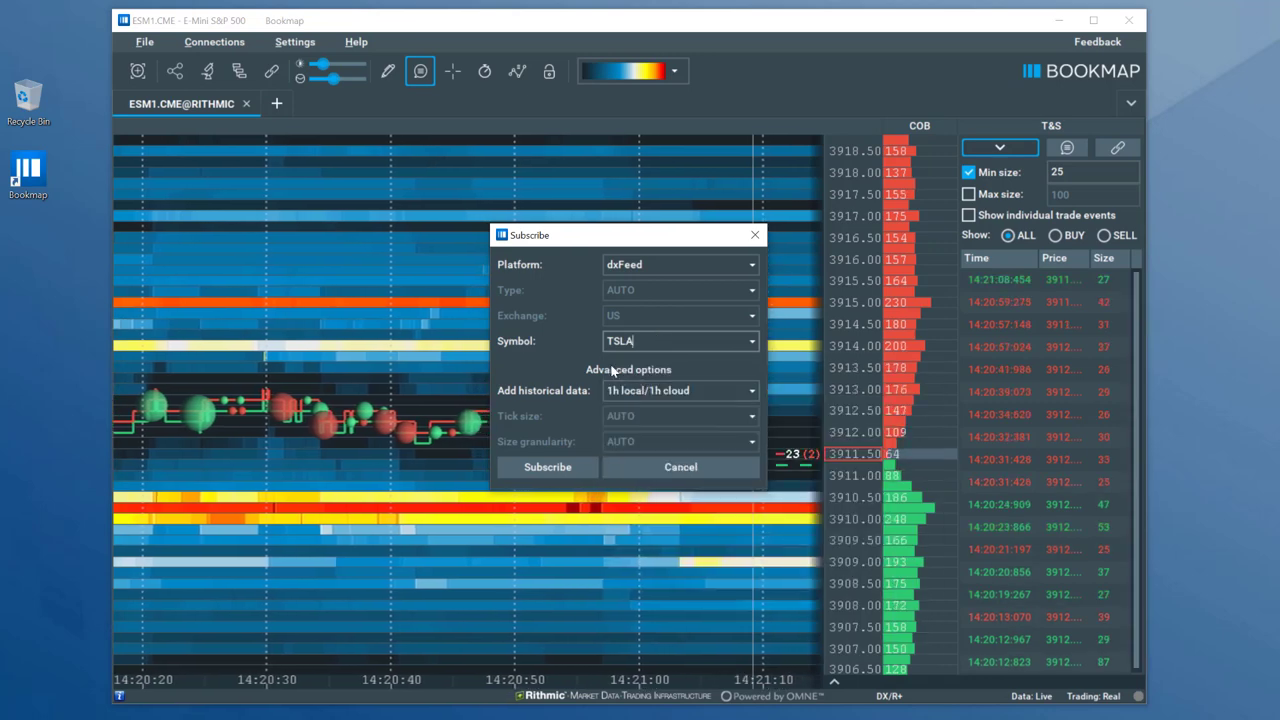
{"action": "left_click", "coordinate": [660, 390]}
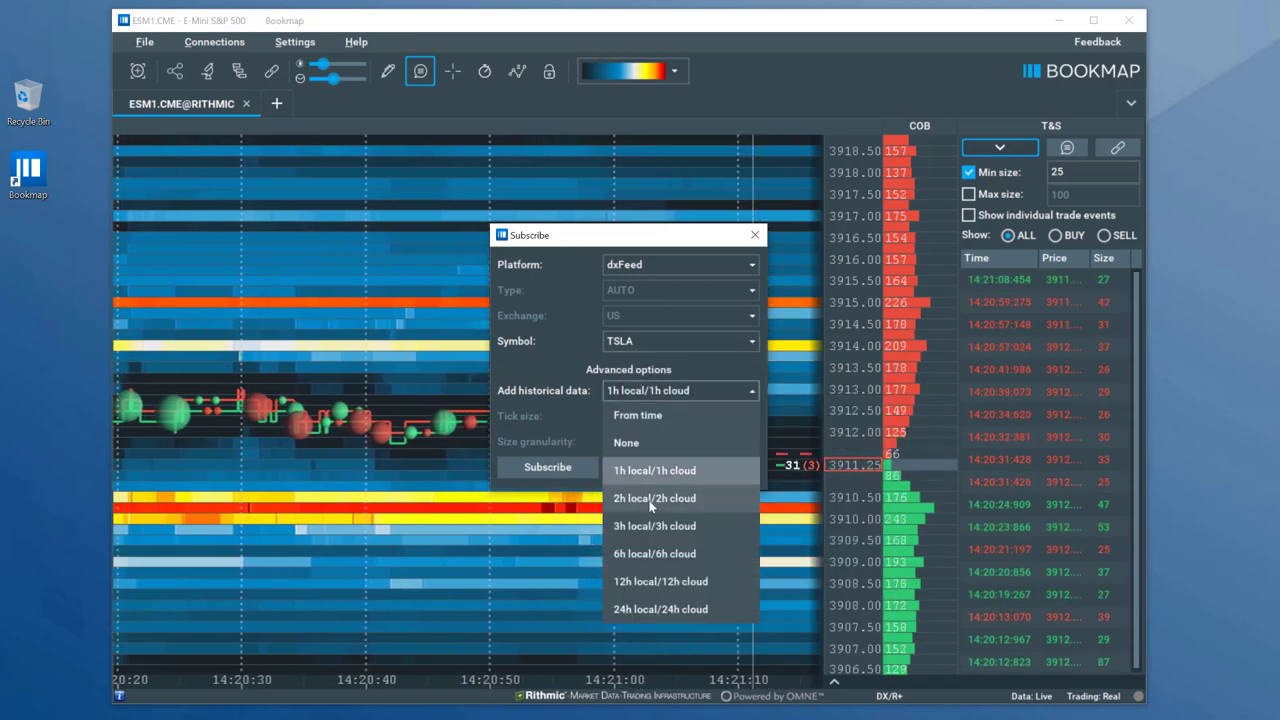
{"action": "left_click", "coordinate": [644, 474]}
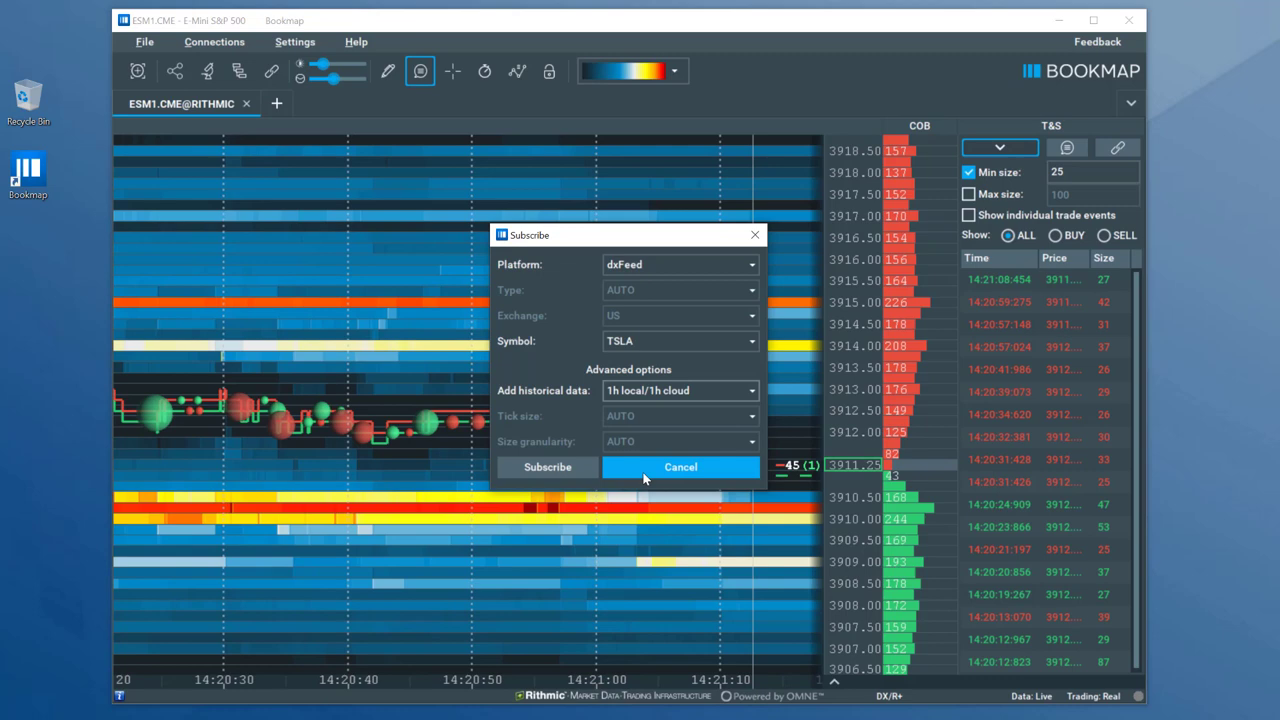
{"action": "left_click", "coordinate": [553, 467]}
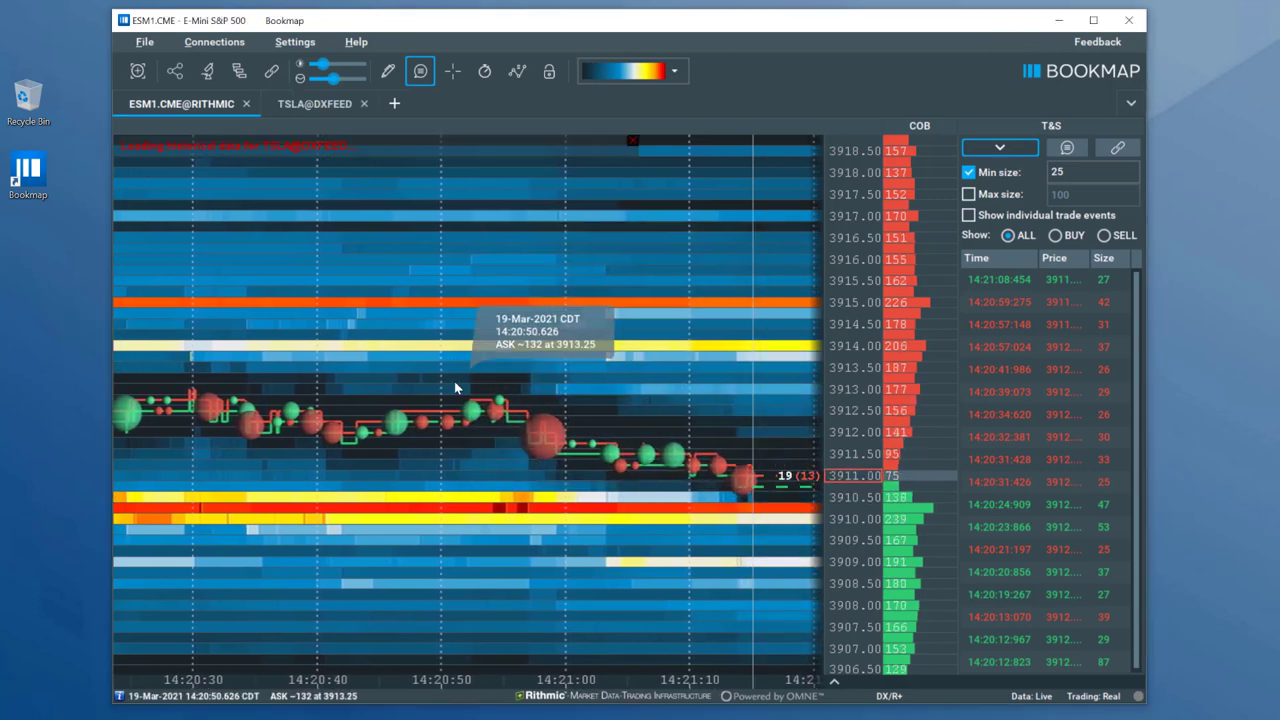
Step: From the TSLA chart, subscribe to the /ESM21:XCME symbol through dxFeed with 1h local/1h cloud historical data and show its chart
{"action": "left_click", "coordinate": [287, 106]}
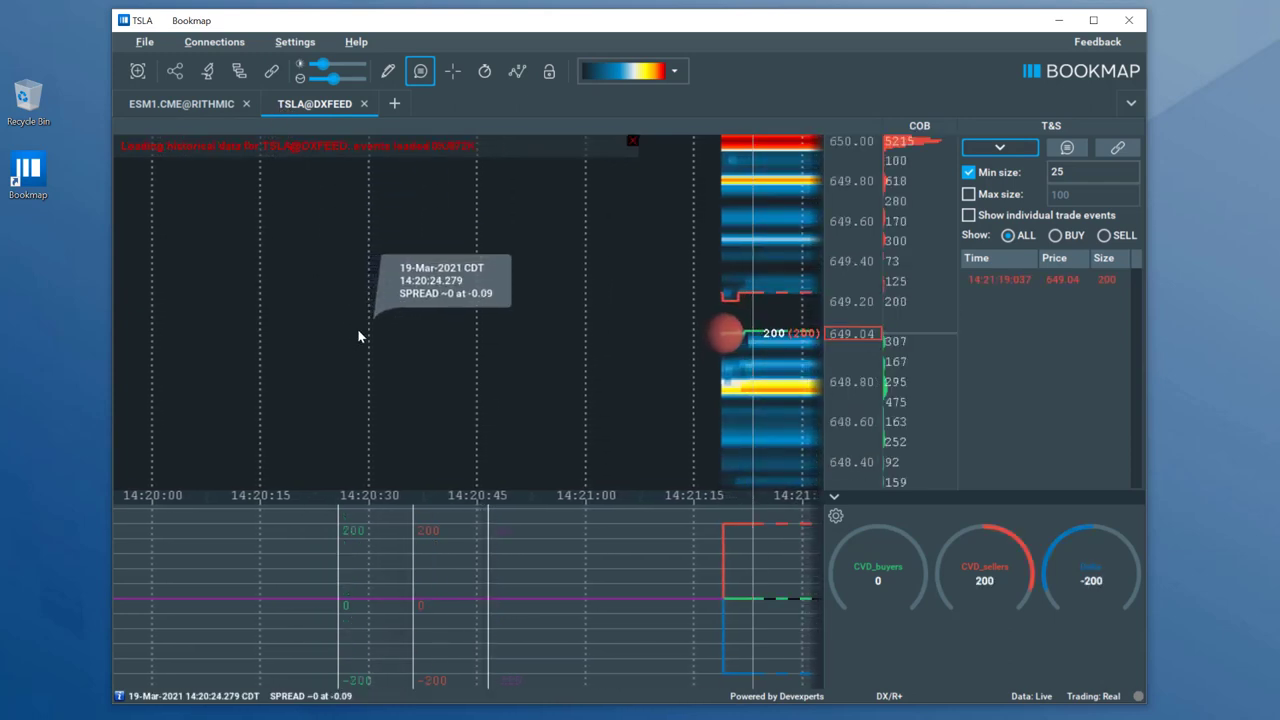
{"action": "left_click", "coordinate": [395, 104]}
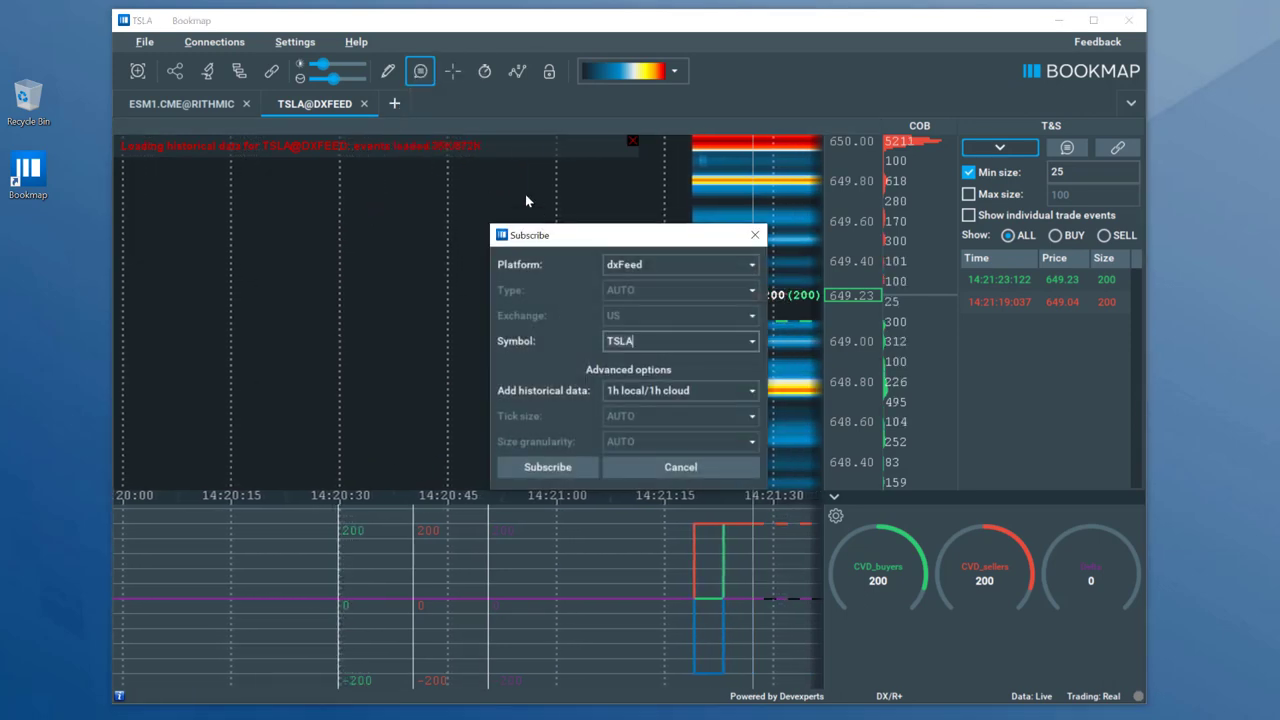
{"action": "left_click_drag", "start_coordinate": [572, 236], "coordinate": [512, 213]}
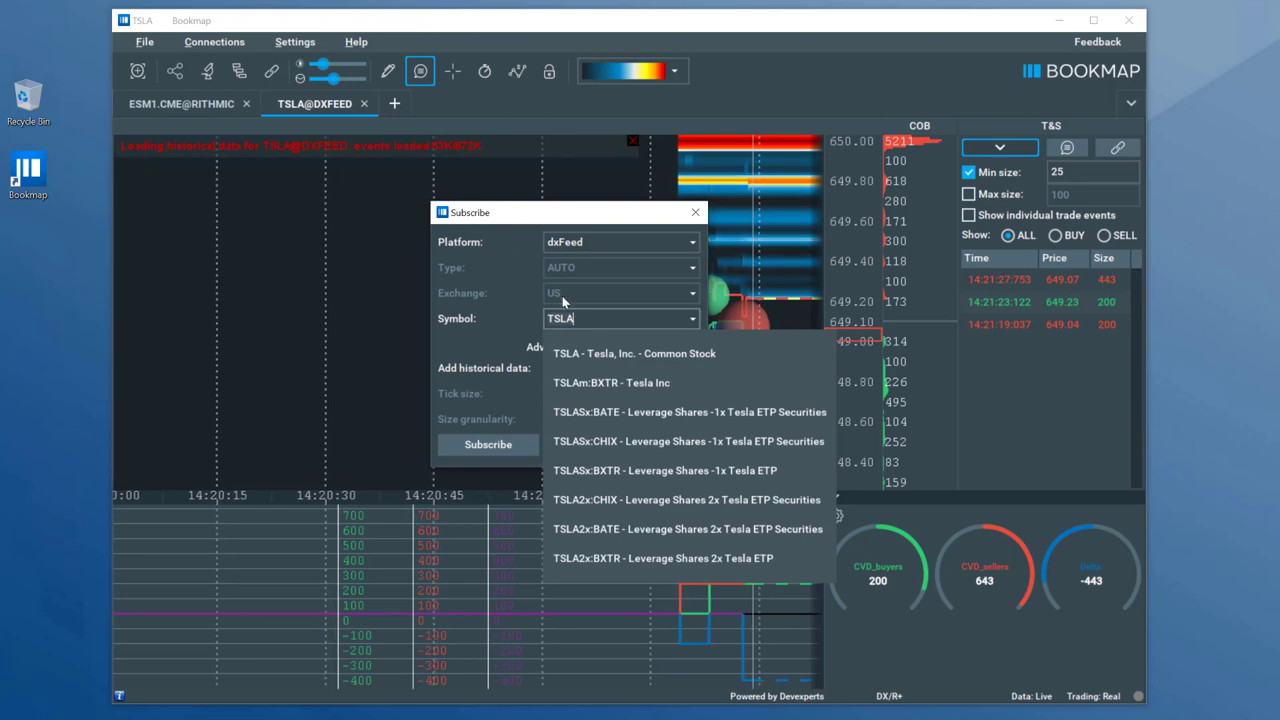
{"action": "double_click", "coordinate": [586, 318]}
{"action": "type", "text": "/ESM"}
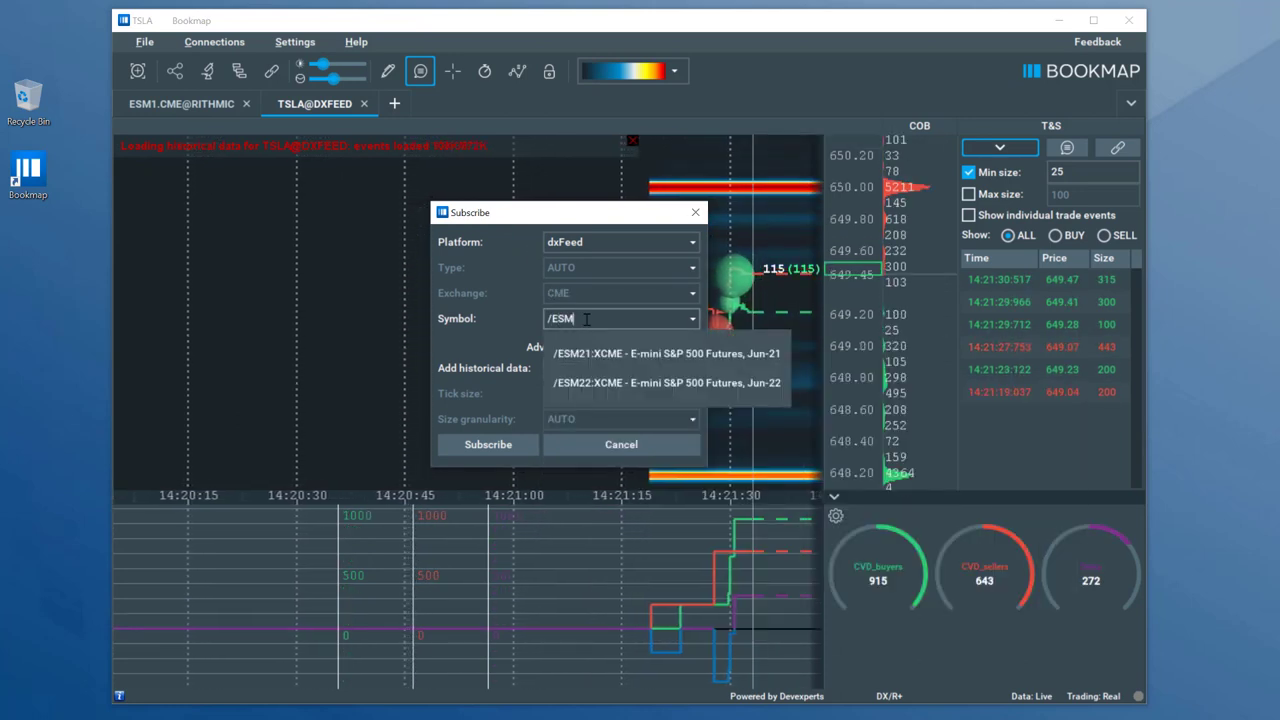
{"action": "left_click", "coordinate": [586, 348]}
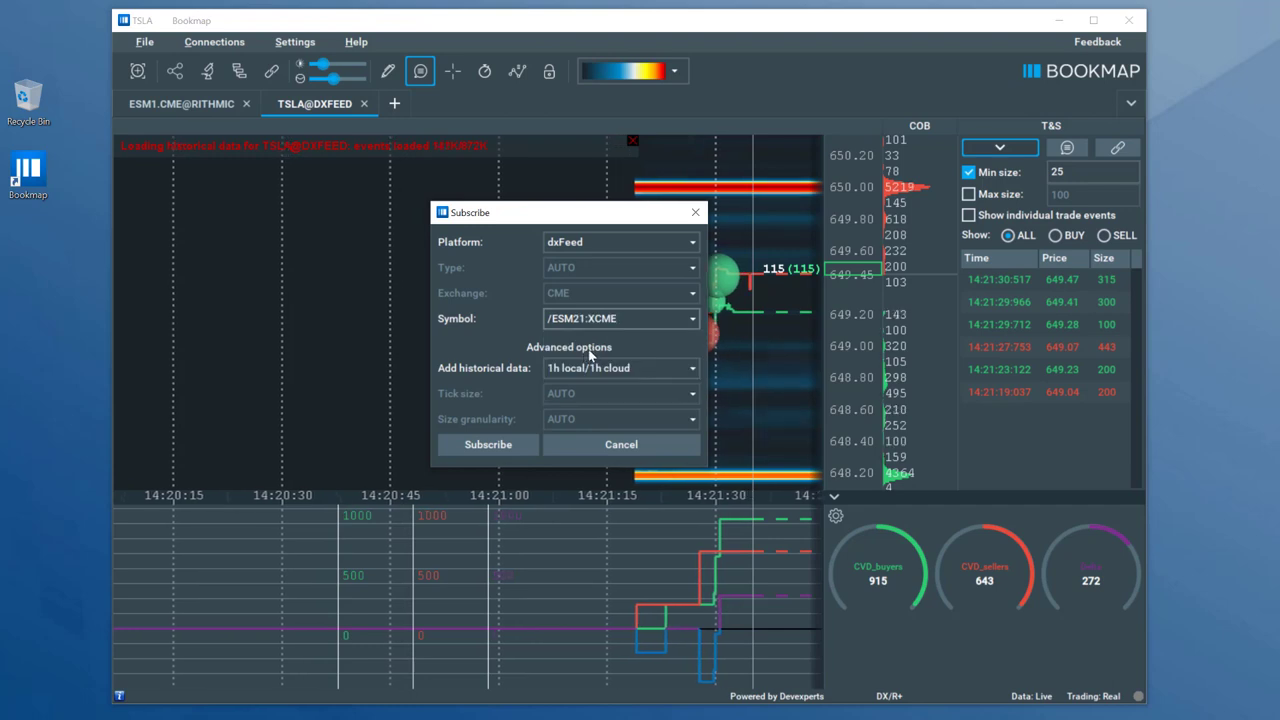
{"action": "left_click", "coordinate": [501, 446]}
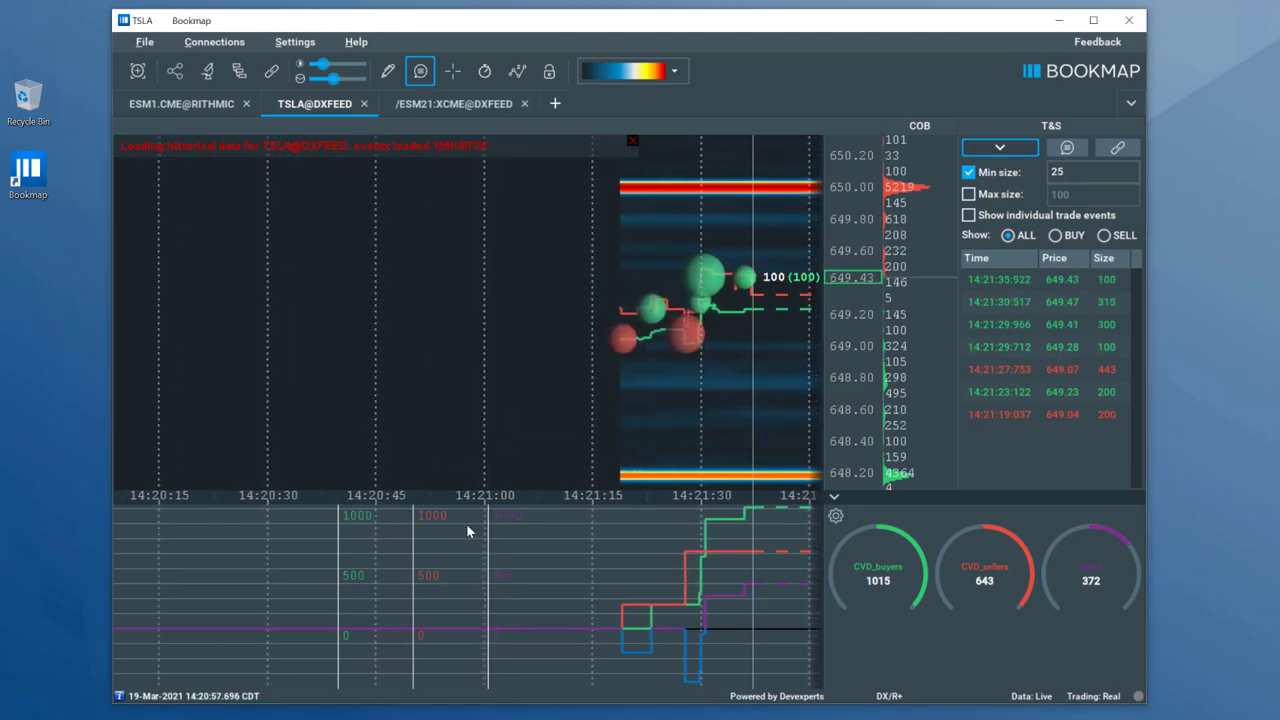
{"action": "left_click", "coordinate": [437, 107]}
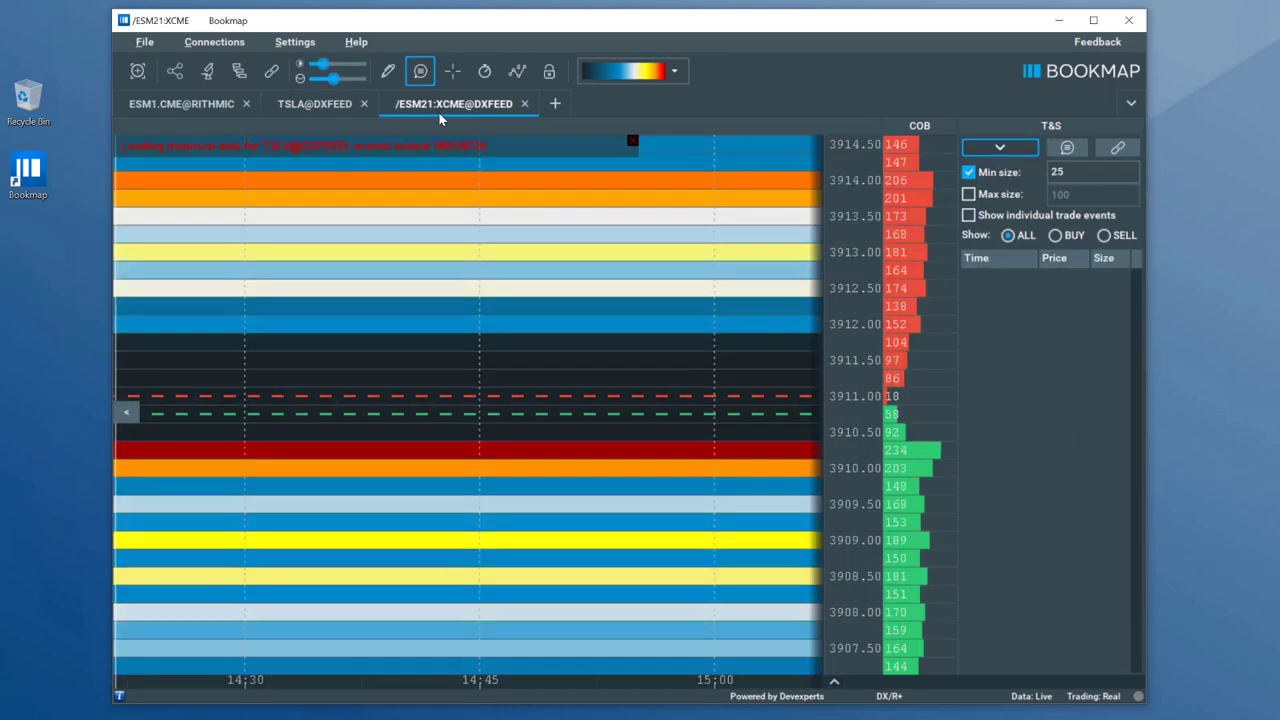
Step: Add another connection in the connectivity configuration and open the plugins manager for more platforms
{"action": "left_click", "coordinate": [229, 45]}
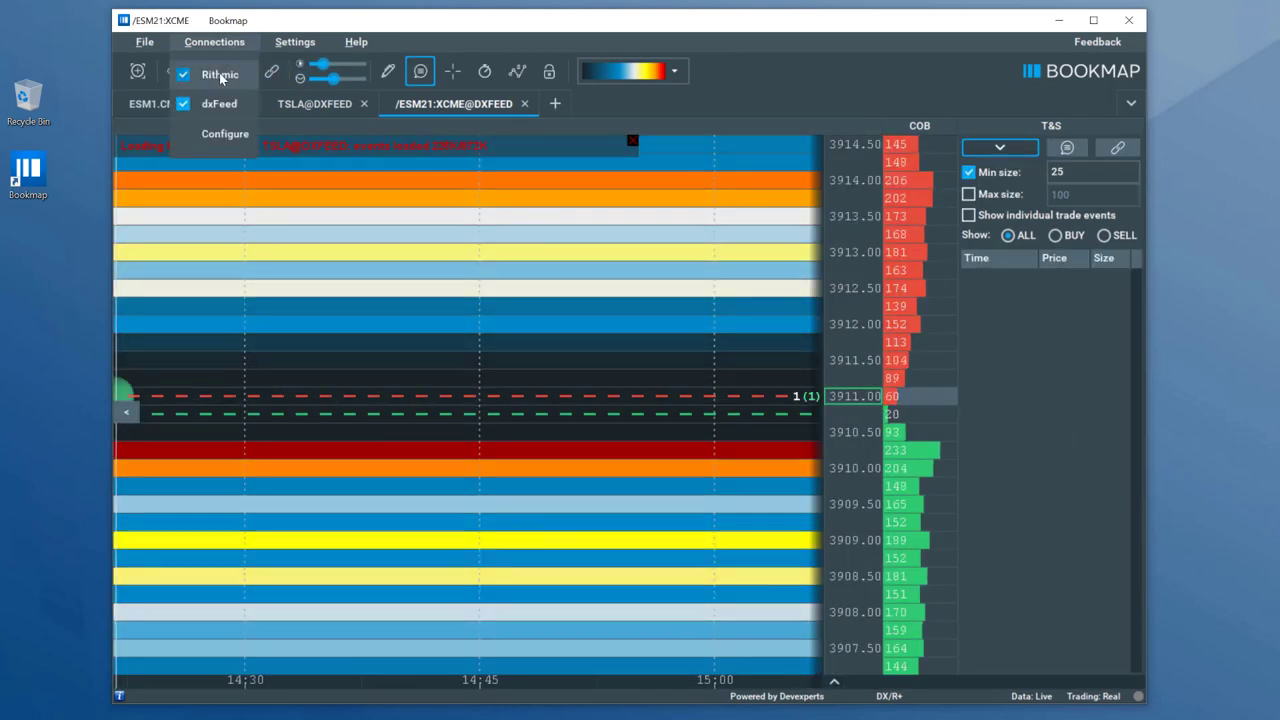
{"action": "left_click", "coordinate": [214, 131]}
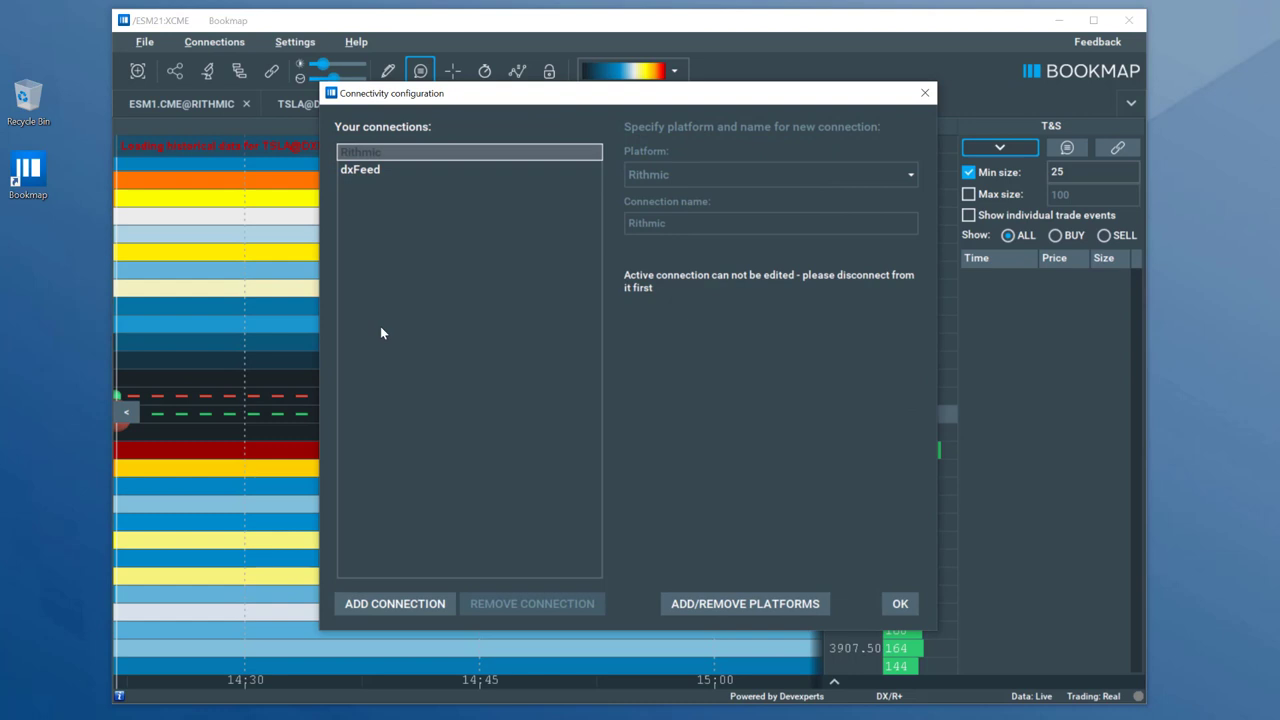
{"action": "left_click", "coordinate": [382, 603]}
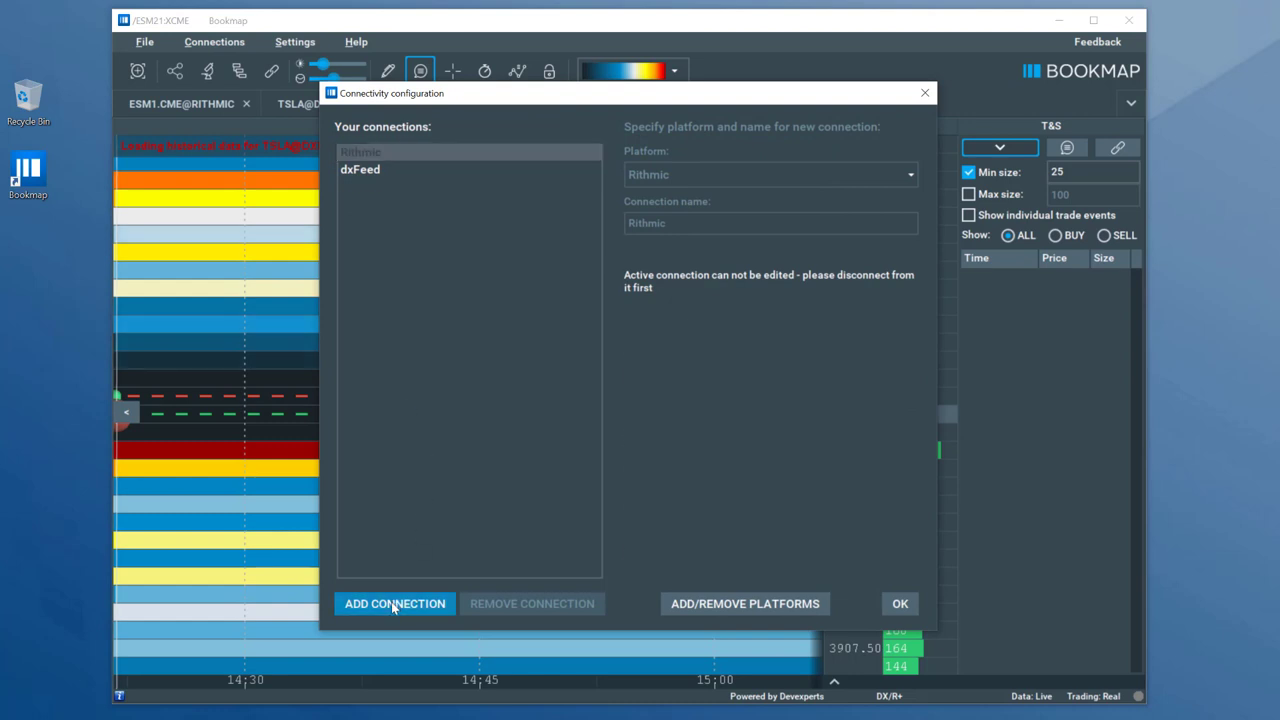
{"action": "left_click", "coordinate": [909, 175]}
{"action": "scroll", "coordinate": [911, 205], "scroll_direction": "down", "scroll_amount": 2}
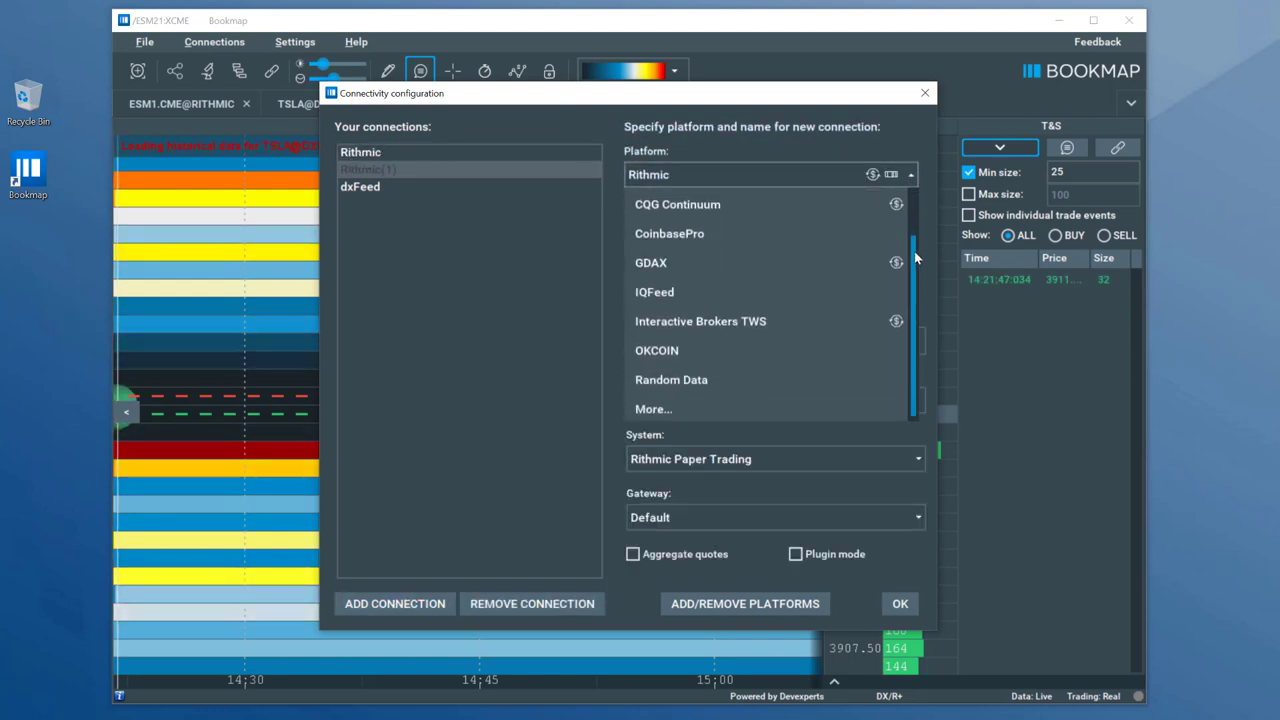
{"action": "left_click", "coordinate": [700, 404]}
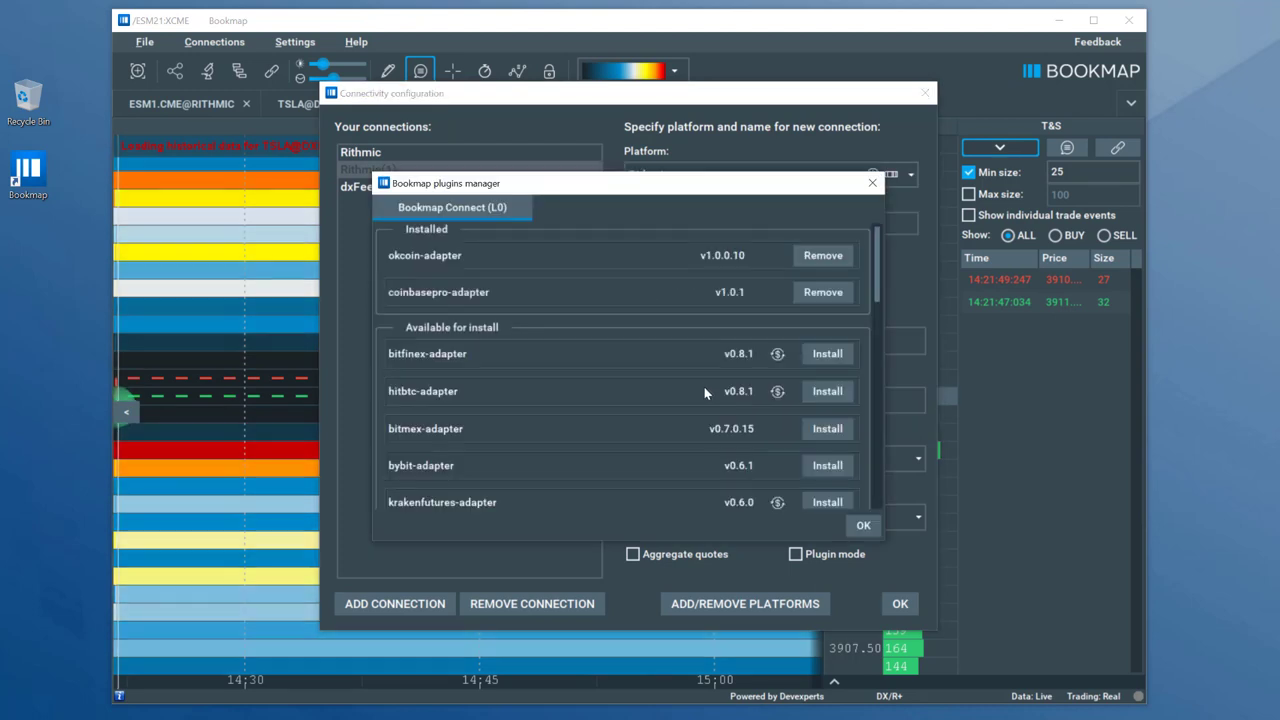
Step: Look through the adapters available for install, install bitfinex-adapter and close the plugins manager
{"action": "left_click_drag", "start_coordinate": [876, 247], "coordinate": [855, 420]}
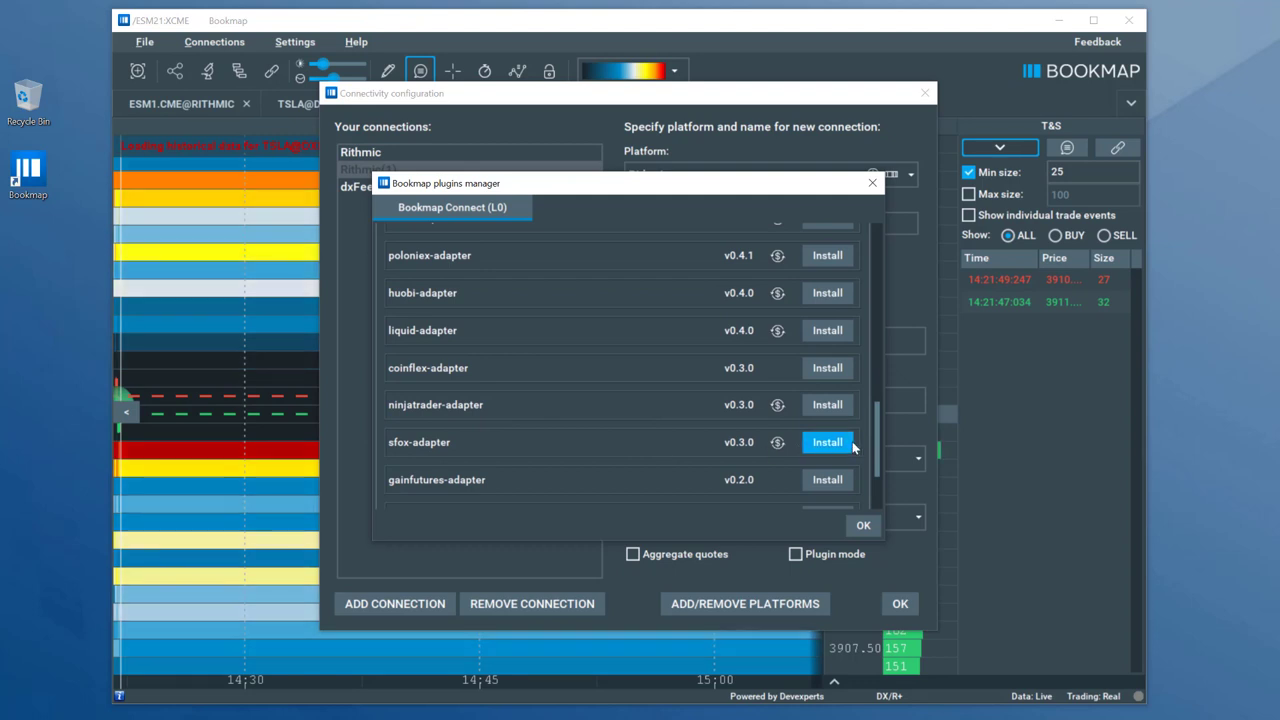
{"action": "left_click_drag", "start_coordinate": [878, 437], "coordinate": [880, 253]}
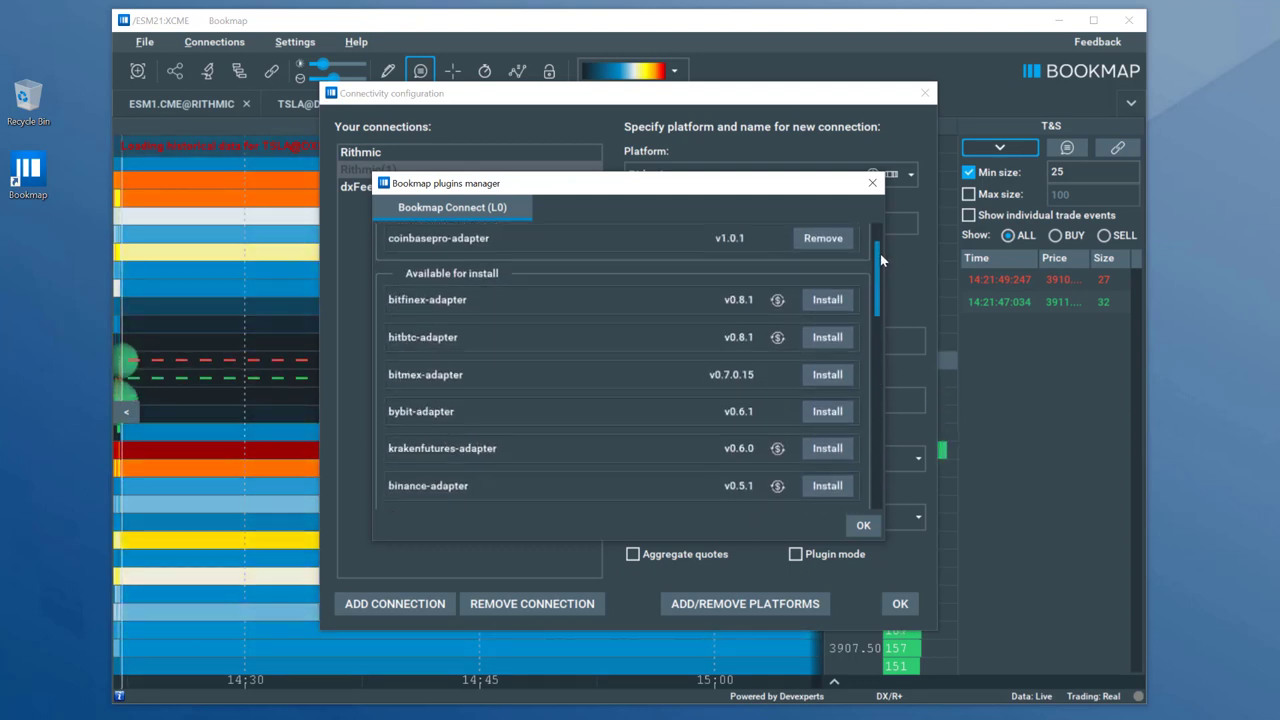
{"action": "left_click", "coordinate": [827, 311]}
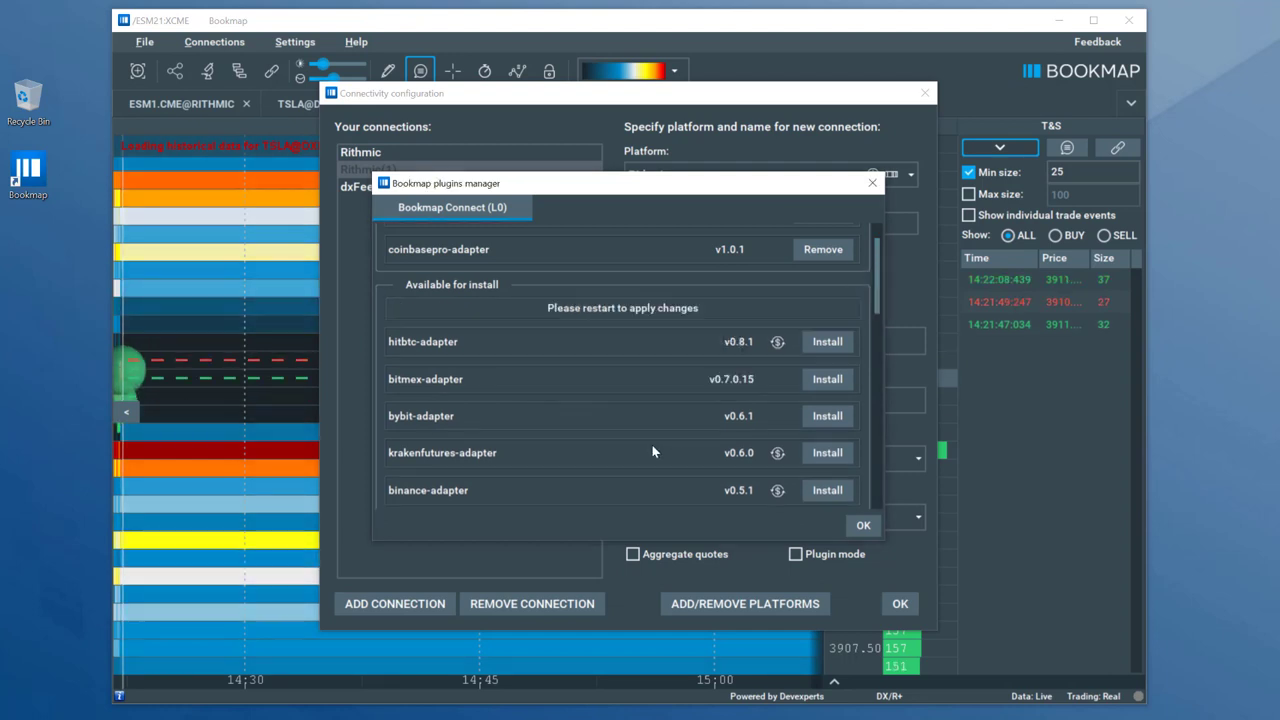
{"action": "left_click", "coordinate": [855, 530]}
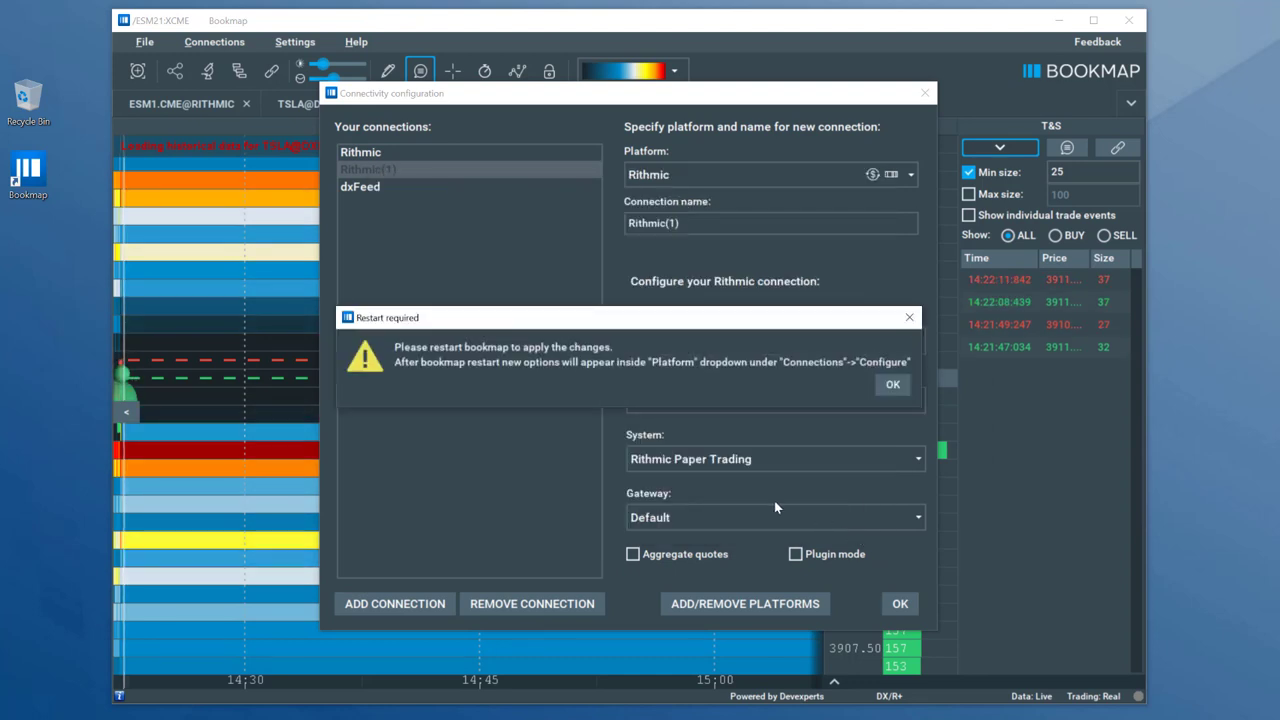